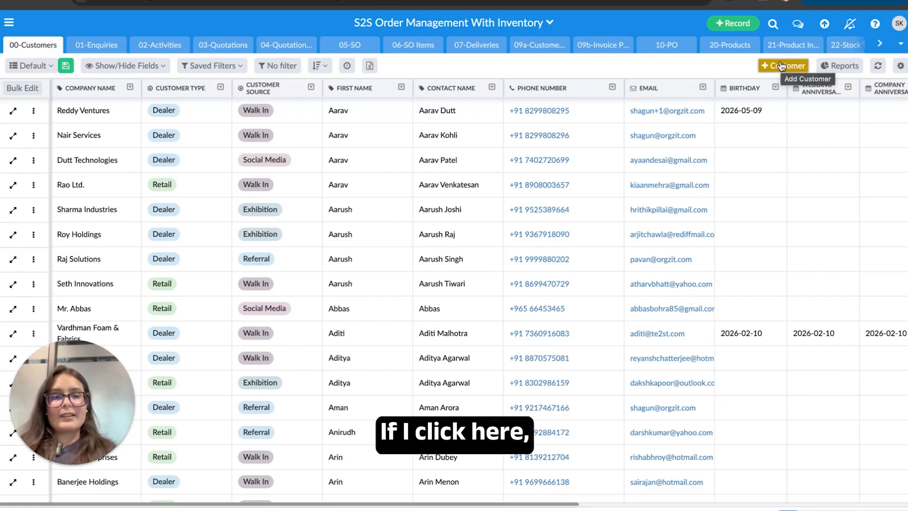
- Start a new customer with company name Apex Retail Group
{"action": "left_click", "coordinate": [781, 66]}
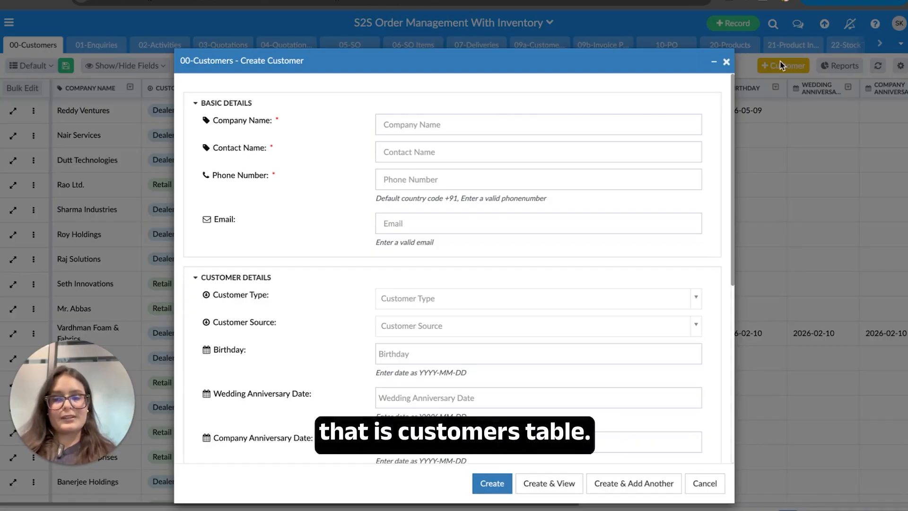
{"action": "key", "text": "Tab"}
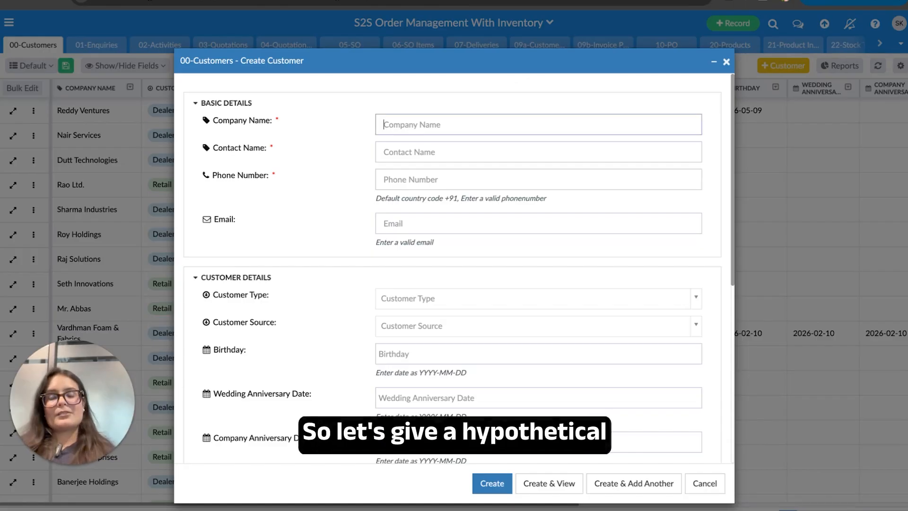
{"action": "type", "text": "Ap"}
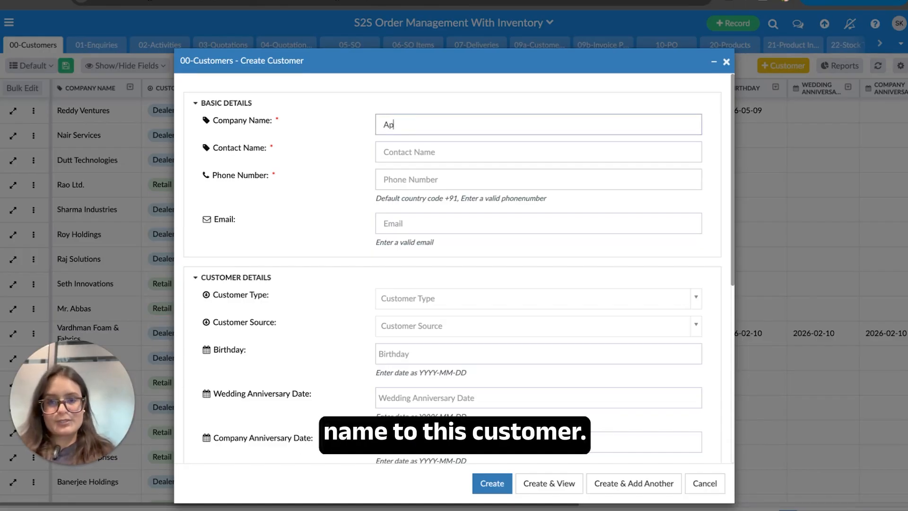
{"action": "type", "text": "ex Retail"}
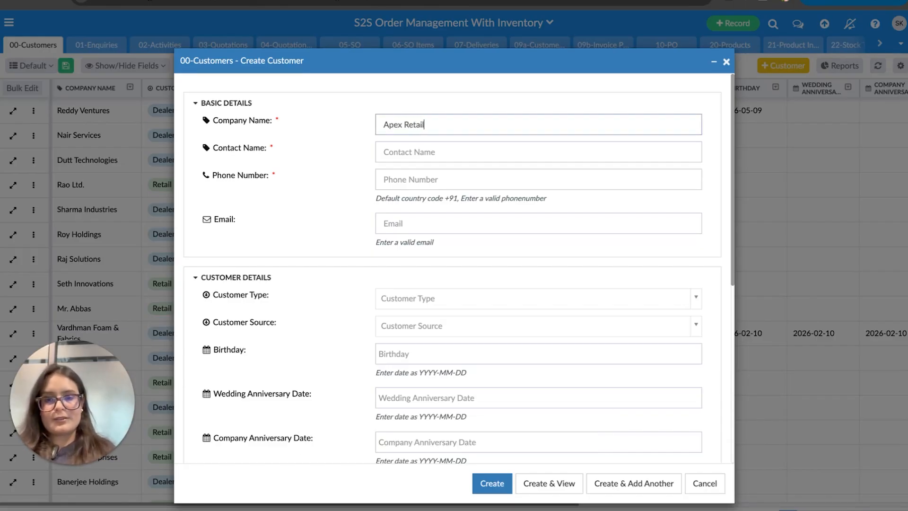
{"action": "type", "text": " Group"}
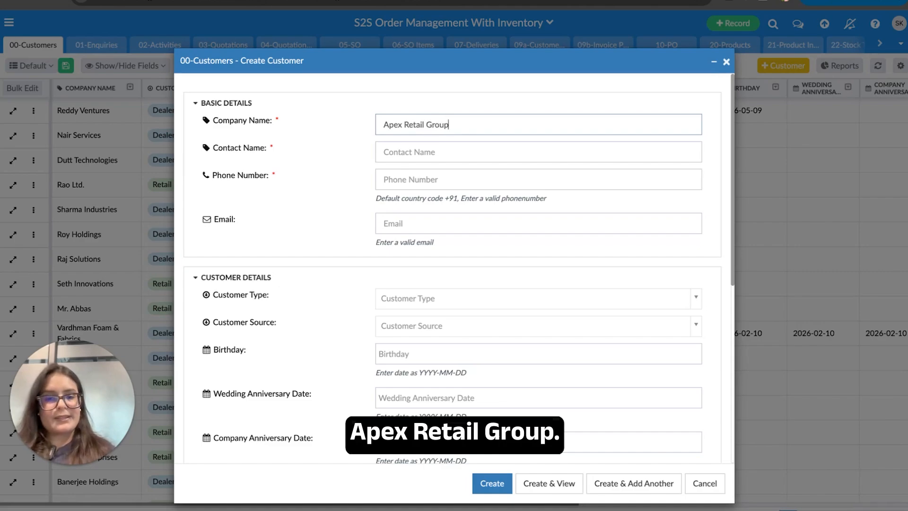
{"action": "left_click", "coordinate": [356, 160]}
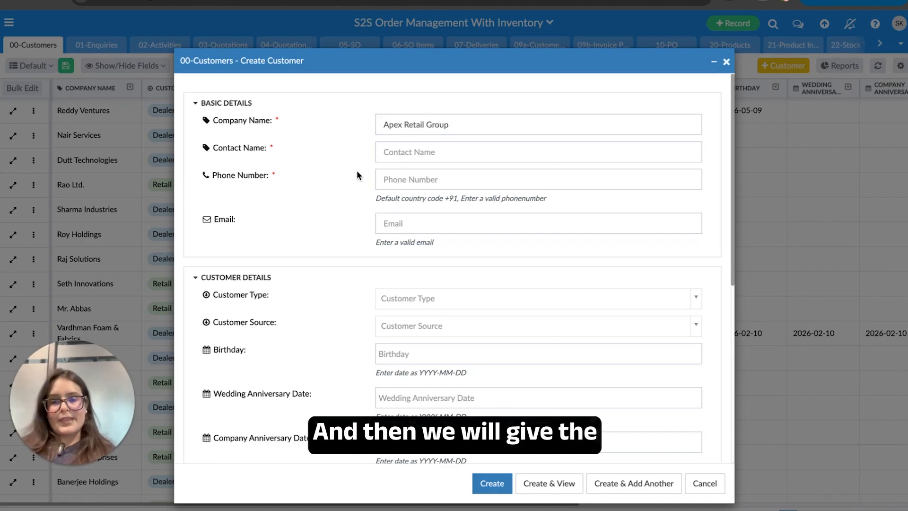
- Enter the contact's name, phone number and e-mail address for the customer
{"action": "left_click", "coordinate": [448, 152]}
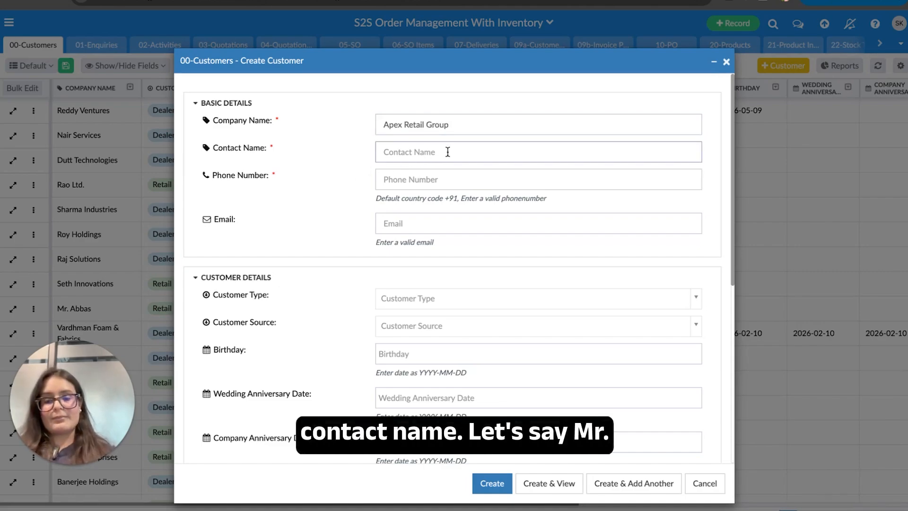
{"action": "type", "text": "Mr. Raghav"}
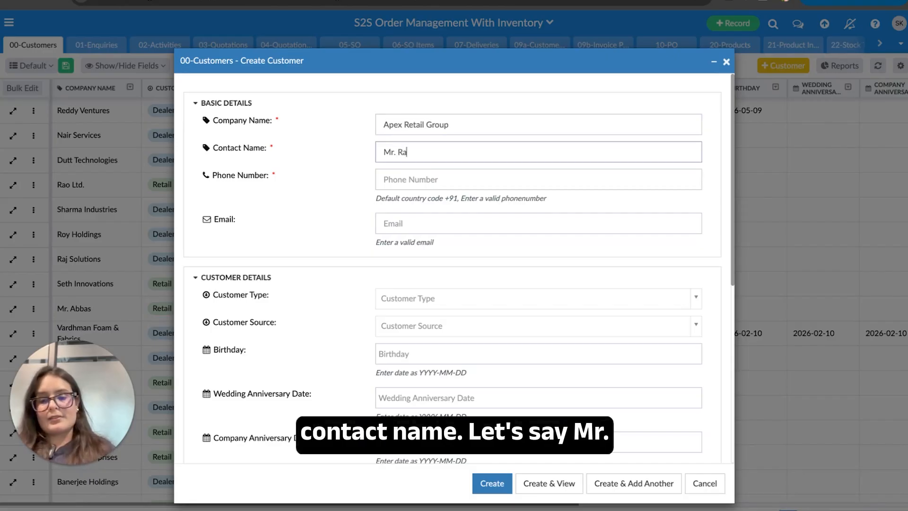
{"action": "left_click", "coordinate": [424, 180]}
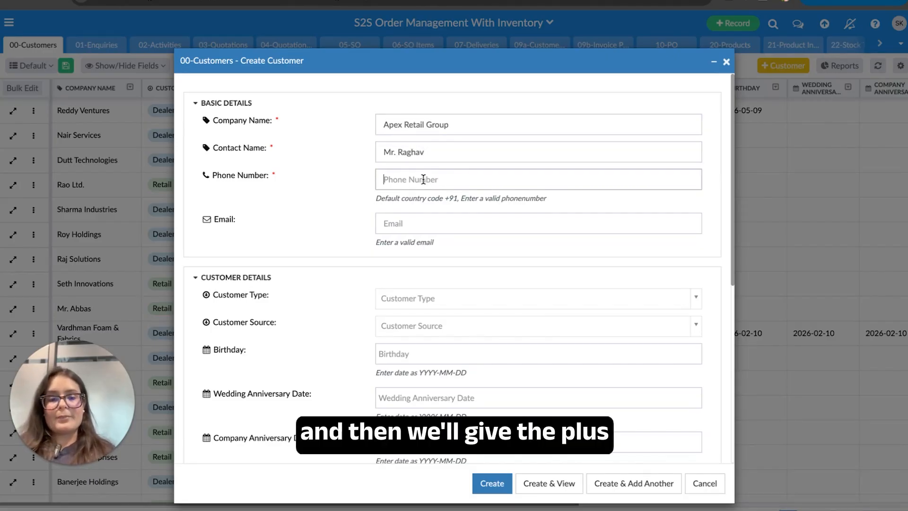
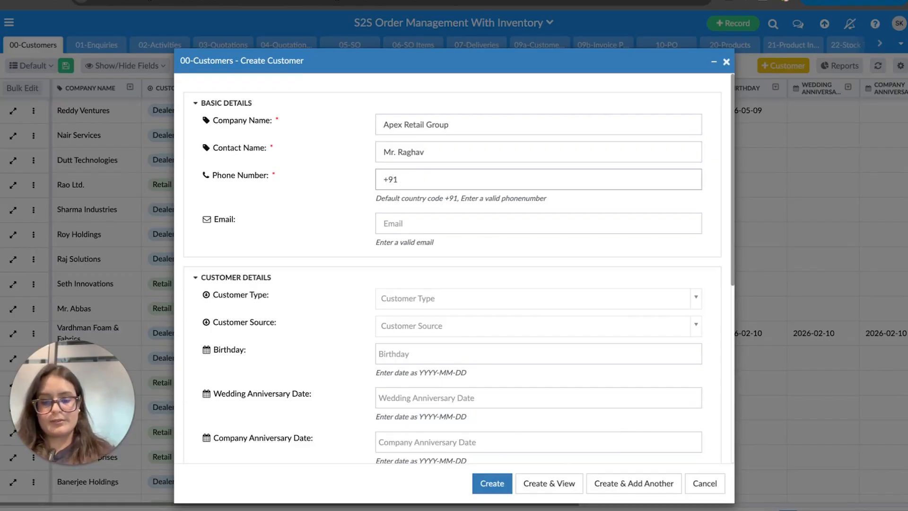
{"action": "left_click", "coordinate": [414, 227]}
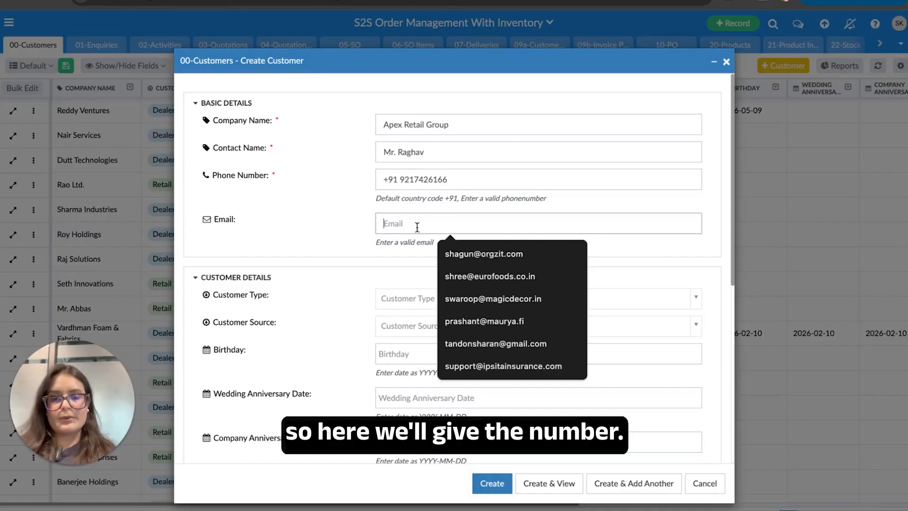
{"action": "left_click", "coordinate": [361, 227]}
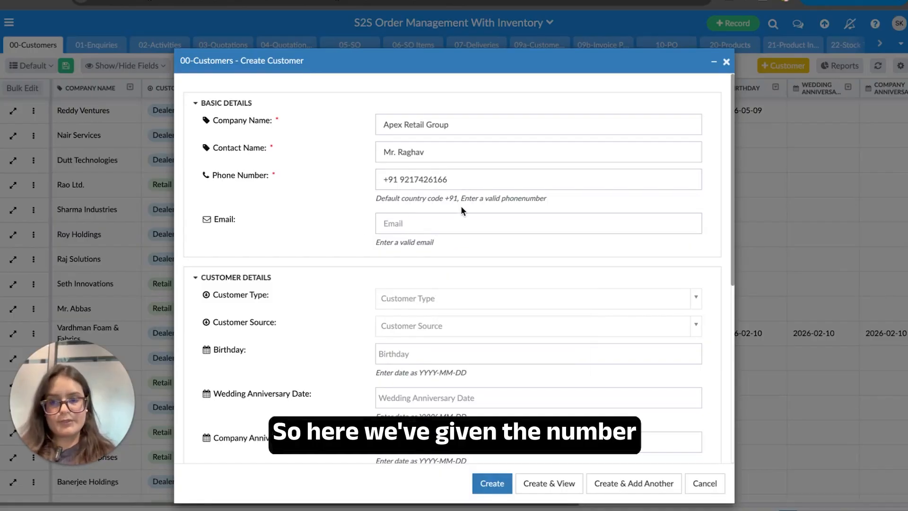
{"action": "left_click", "coordinate": [444, 222]}
{"action": "type", "text": "sshagu"}
{"action": "key", "text": "BackSpace"}
{"action": "key", "text": "BackSpace"}
{"action": "key", "text": "BackSpace"}
{"action": "key", "text": "BackSpace"}
{"action": "key", "text": "BackSpace"}
{"action": "key", "text": "BackSpace"}
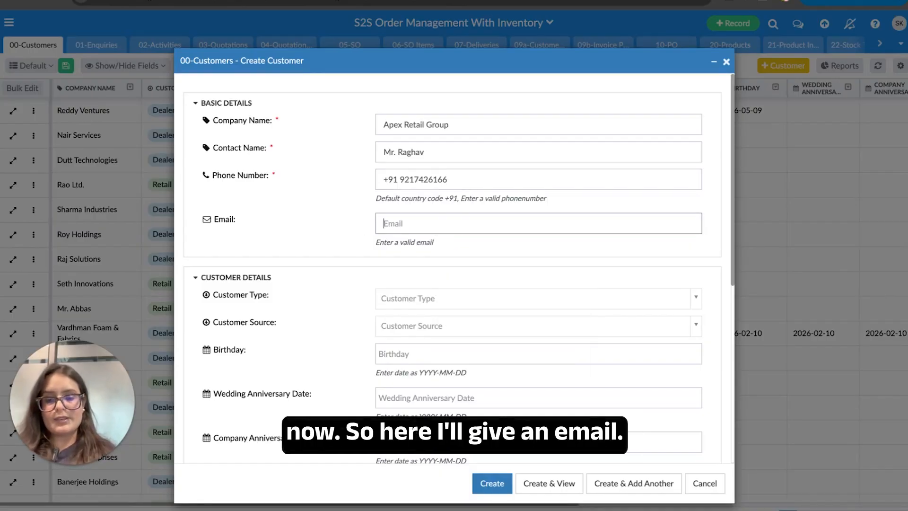
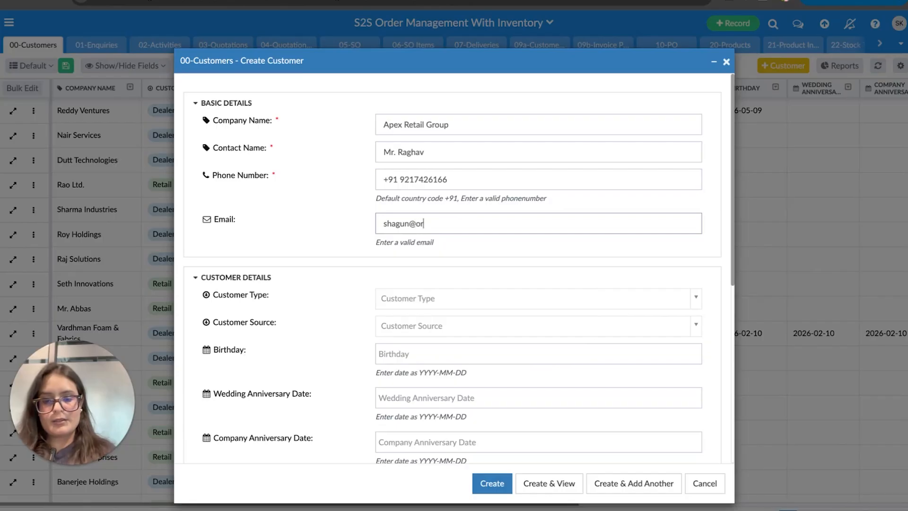
- Finish the e-mail, then set Customer Type to Retail and Customer Source to Referral
{"action": "type", "text": "com"}
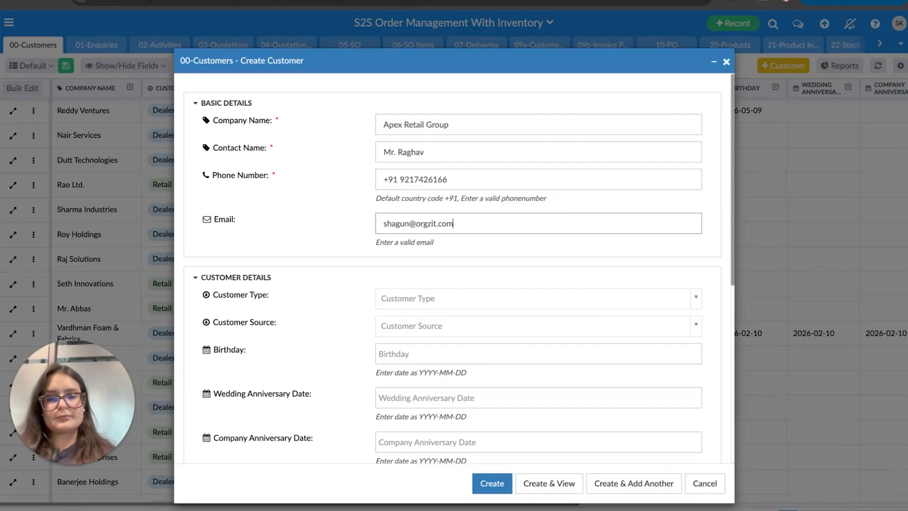
{"action": "scroll", "coordinate": [390, 338], "scroll_direction": "down", "scroll_amount": 2}
{"action": "scroll", "coordinate": [390, 338], "scroll_direction": "down", "scroll_amount": 2}
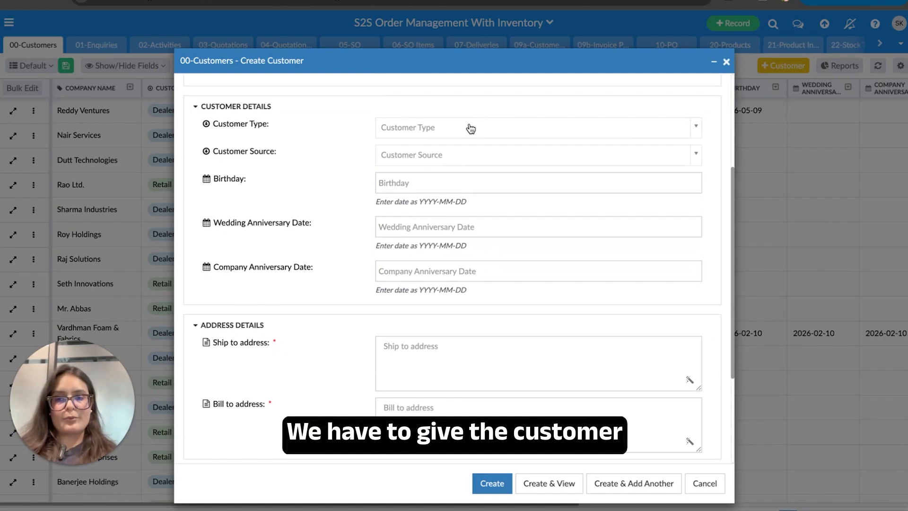
{"action": "left_click", "coordinate": [472, 128]}
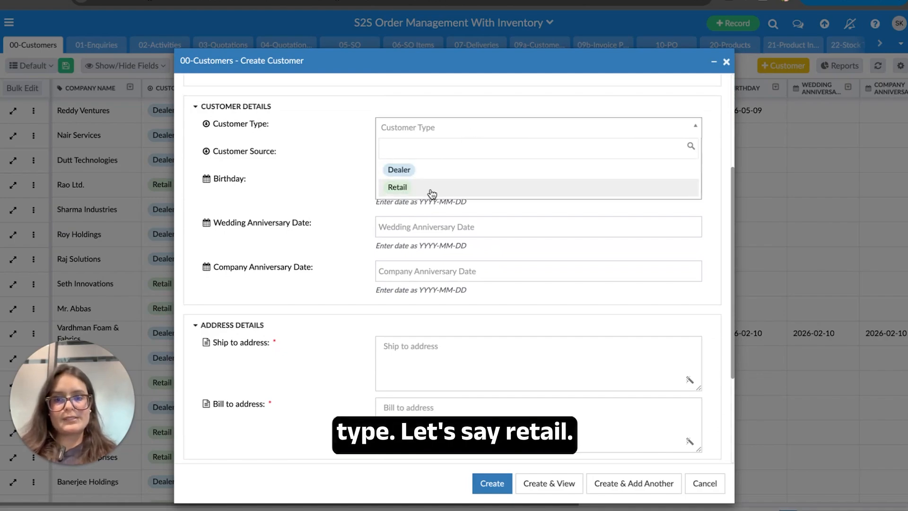
{"action": "left_click", "coordinate": [430, 189]}
{"action": "left_click", "coordinate": [449, 154]}
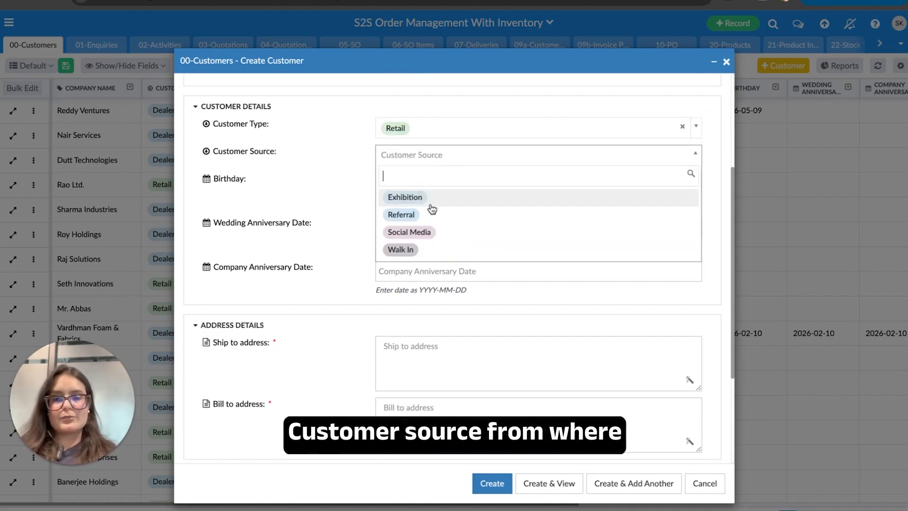
{"action": "left_click", "coordinate": [424, 217]}
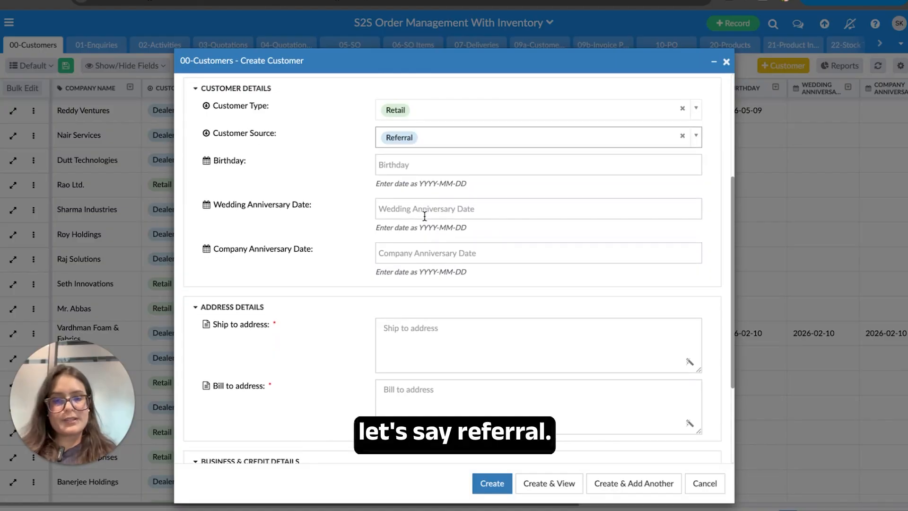
{"action": "scroll", "coordinate": [424, 216], "scroll_direction": "down", "scroll_amount": 1}
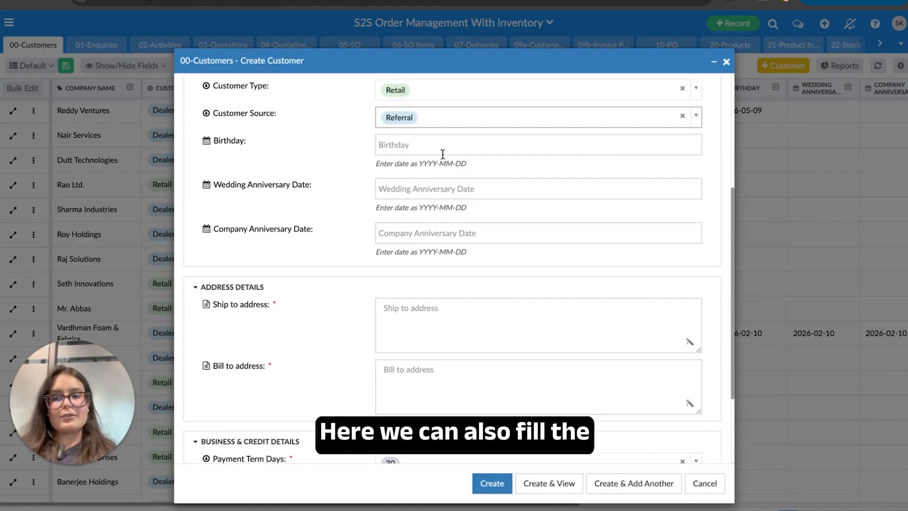
{"action": "scroll", "coordinate": [419, 238], "scroll_direction": "down", "scroll_amount": 2}
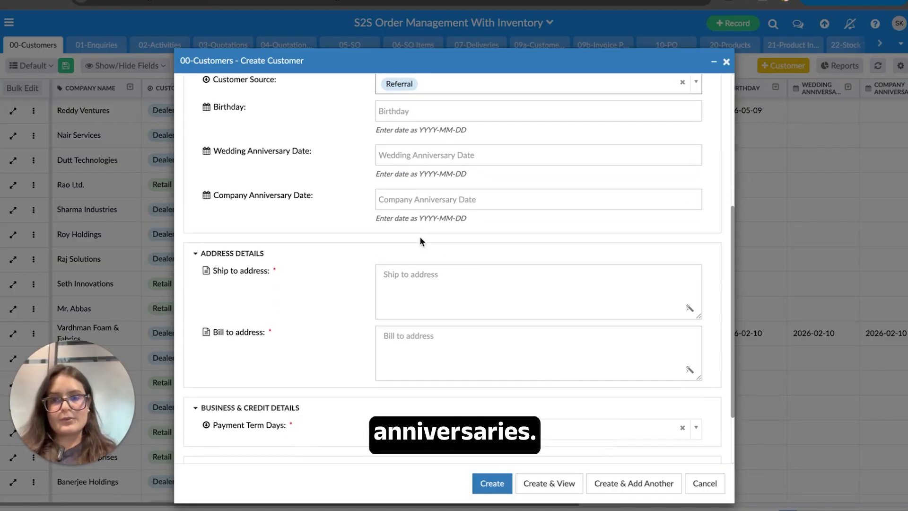
{"action": "scroll", "coordinate": [419, 237], "scroll_direction": "down", "scroll_amount": 2}
- Enter Sector 1A, Gurugram as ship-to address and copy it into the bill-to address
{"action": "left_click", "coordinate": [419, 244]}
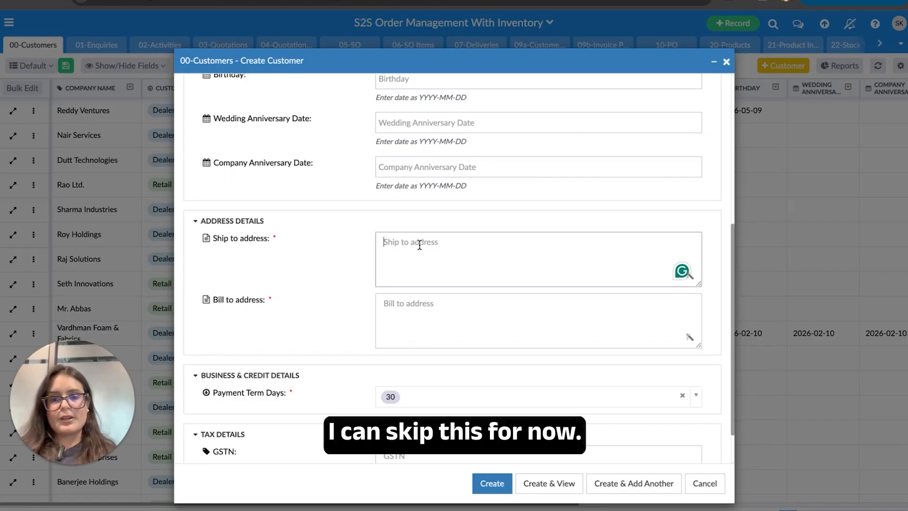
{"action": "type", "text": "Secto"}
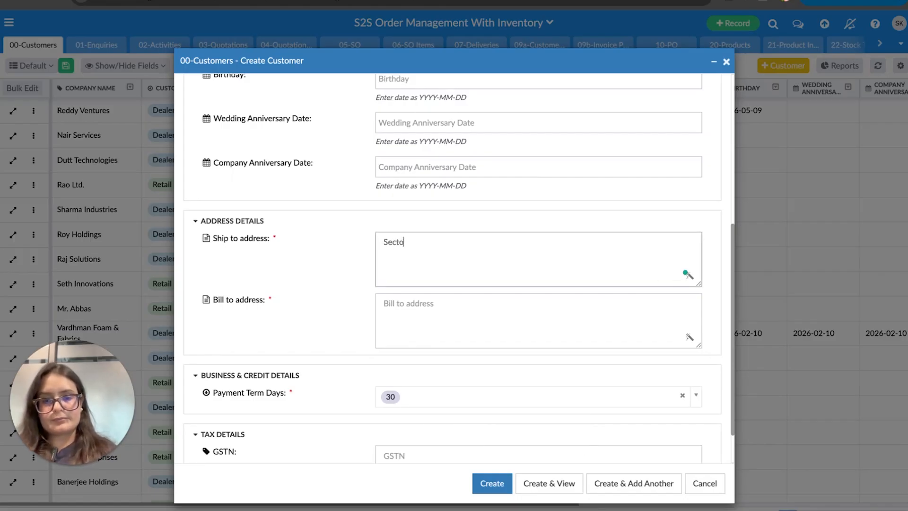
{"action": "type", "text": "r 1"}
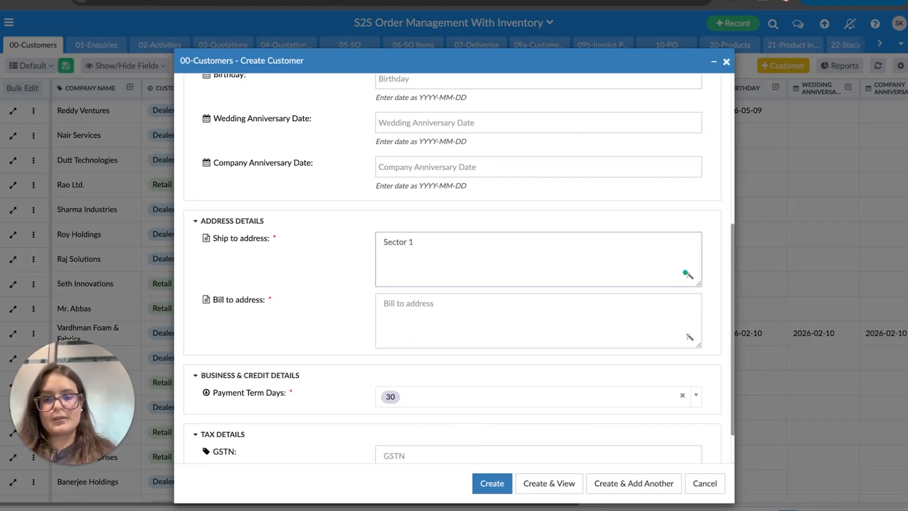
{"action": "type", "text": "A, Gurugram"}
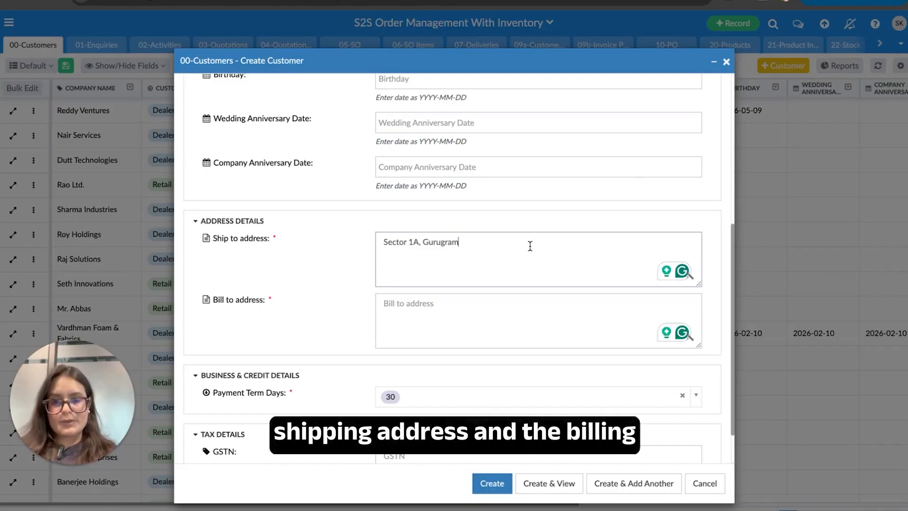
{"action": "key", "text": "ctrl+a"}
{"action": "key", "text": "ctrl+c"}
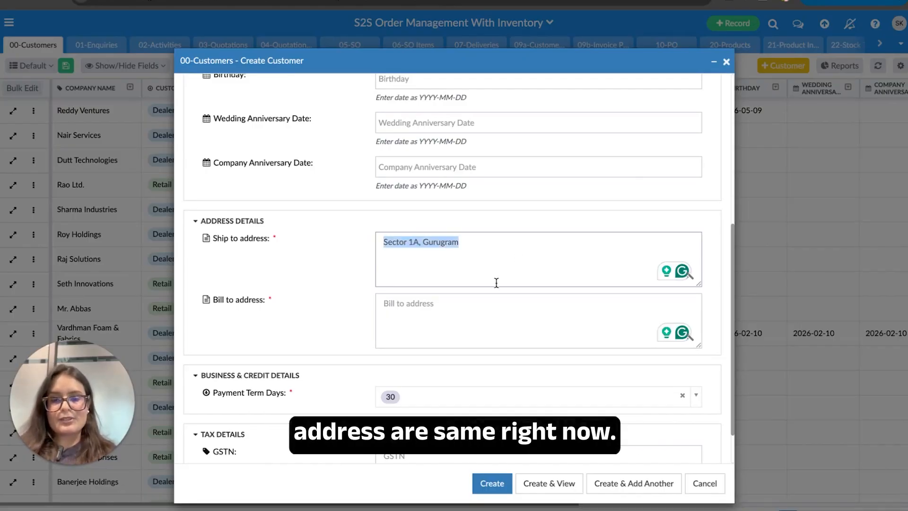
{"action": "left_click", "coordinate": [460, 308]}
{"action": "key", "text": "ctrl+v"}
- Keep Payment Term Days at 30
{"action": "scroll", "coordinate": [460, 309], "scroll_direction": "down", "scroll_amount": 1}
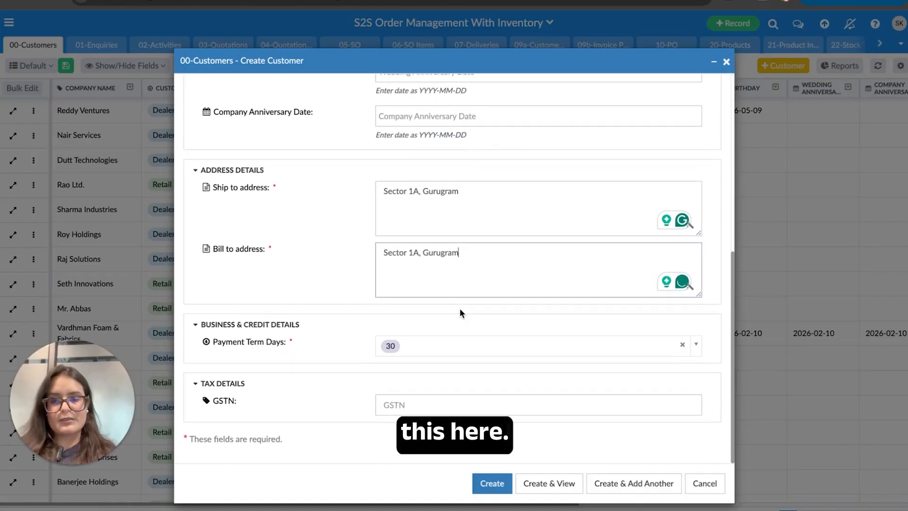
{"action": "left_click", "coordinate": [450, 353]}
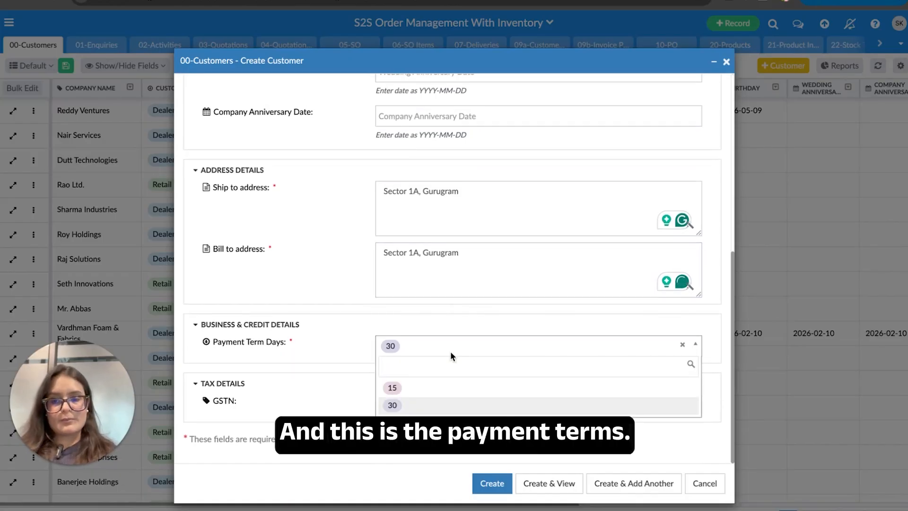
{"action": "left_click", "coordinate": [415, 406]}
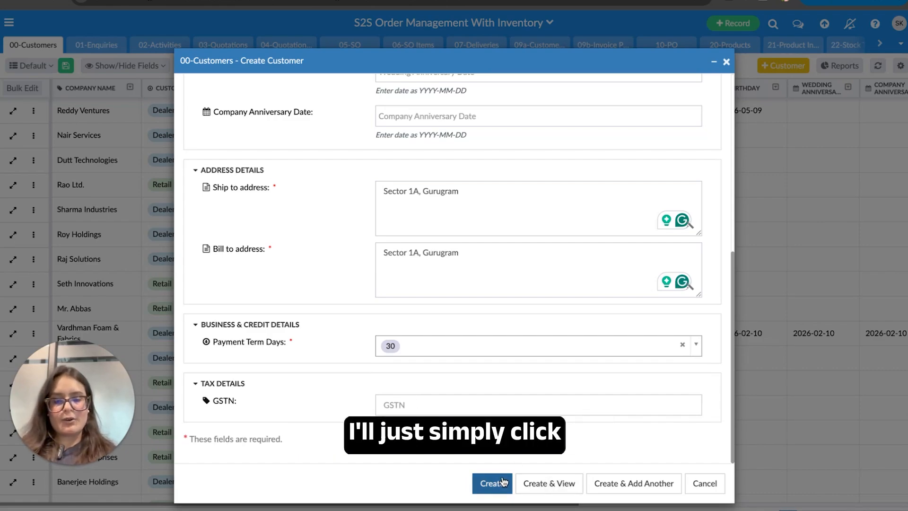
- Save Apex Retail Group with Create & View, review its record, then close it
{"action": "left_click", "coordinate": [556, 478]}
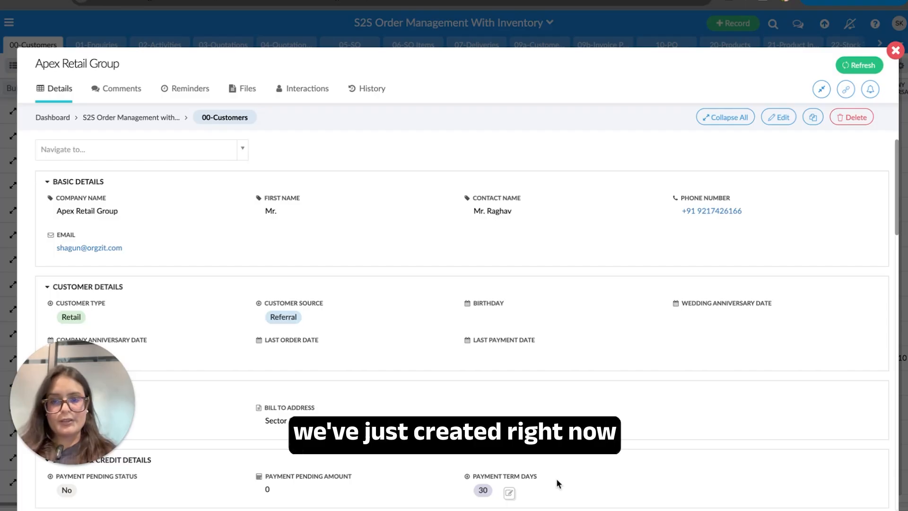
{"action": "scroll", "coordinate": [556, 478], "scroll_direction": "down", "scroll_amount": 5}
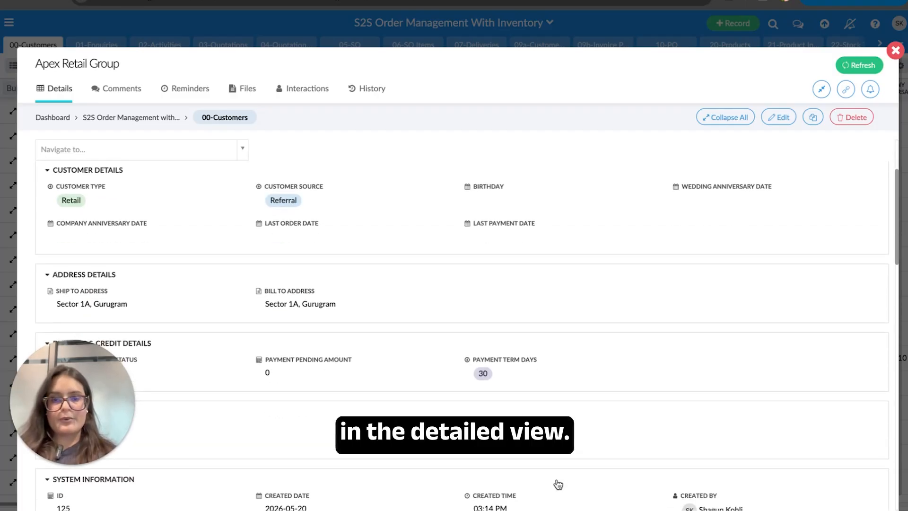
{"action": "scroll", "coordinate": [556, 478], "scroll_direction": "up", "scroll_amount": 5}
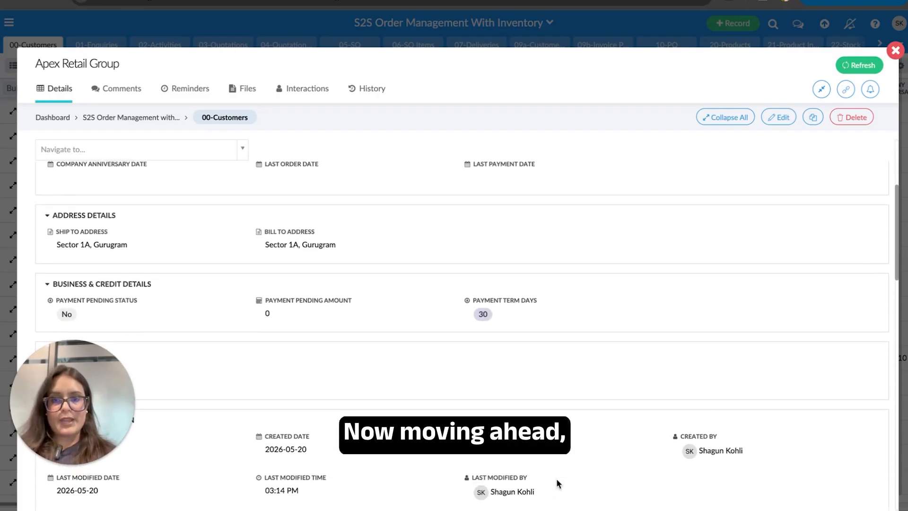
{"action": "left_click", "coordinate": [895, 51]}
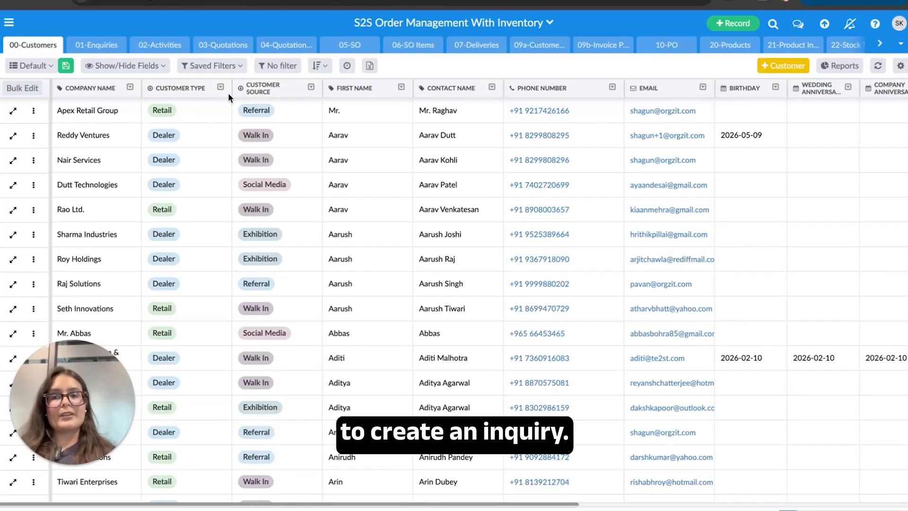
- Open a blank Create Enquiry form from the 01-Enquiries table
{"action": "left_click", "coordinate": [110, 45]}
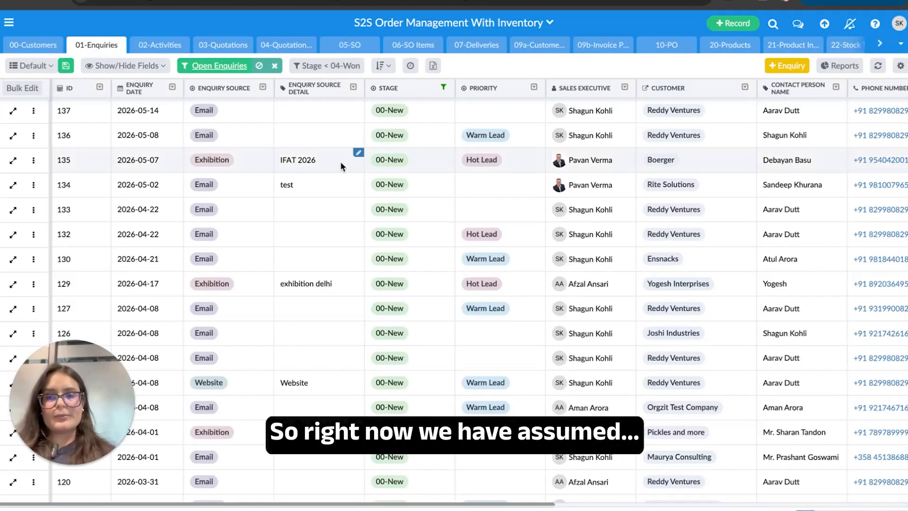
{"action": "left_click", "coordinate": [788, 67]}
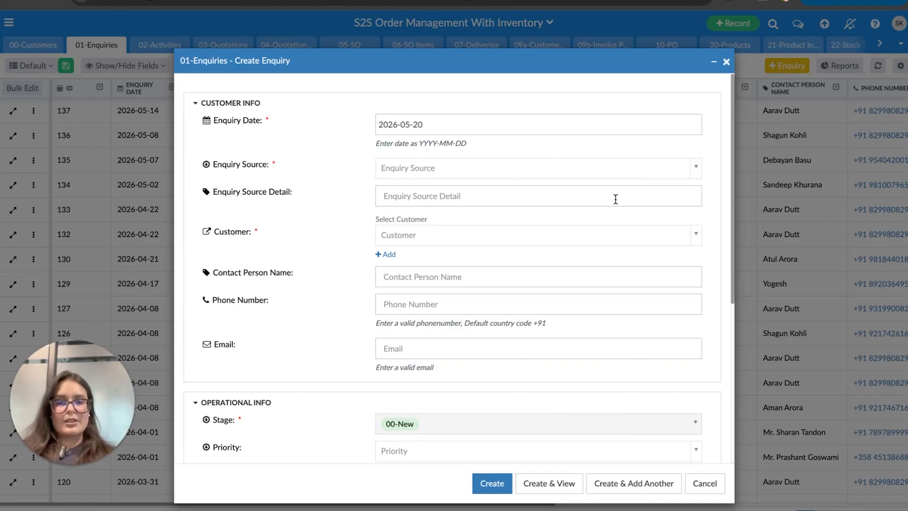
- Choose Email as the Enquiry Source and look over the rest of the form
{"action": "left_click", "coordinate": [556, 178]}
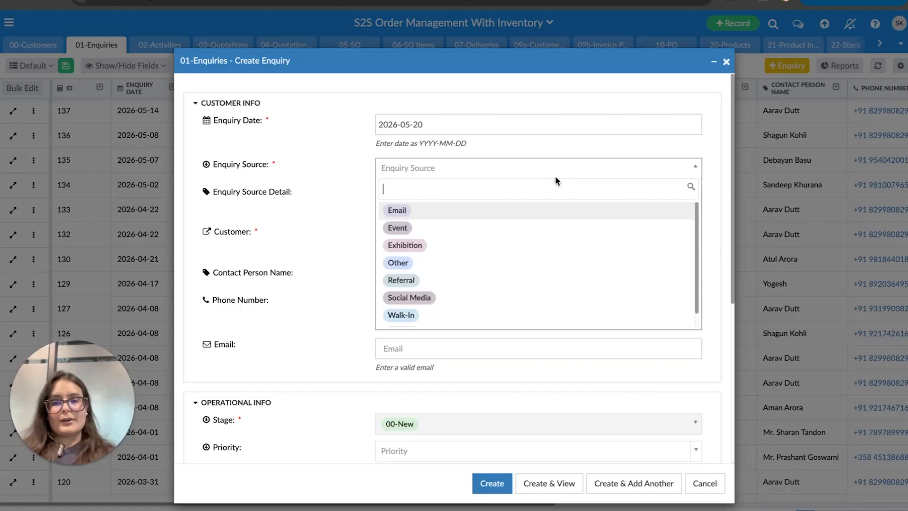
{"action": "left_click", "coordinate": [502, 216]}
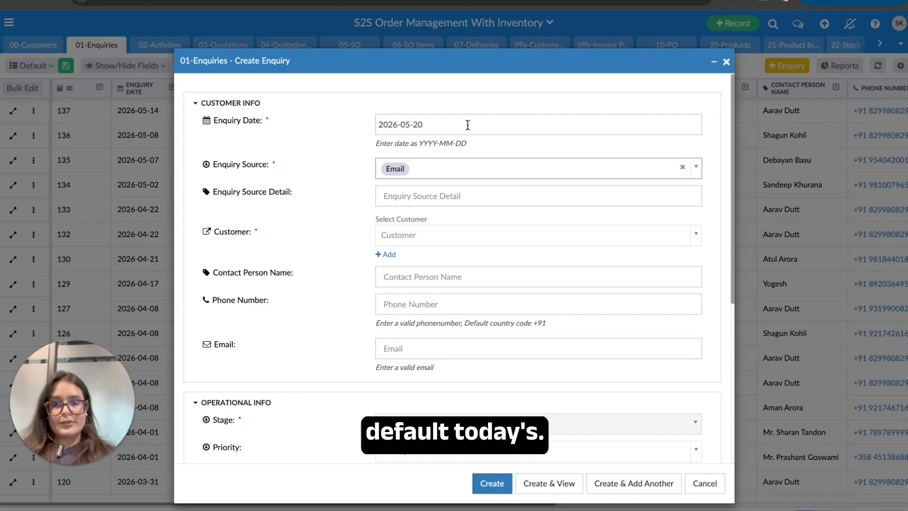
{"action": "left_click", "coordinate": [439, 194]}
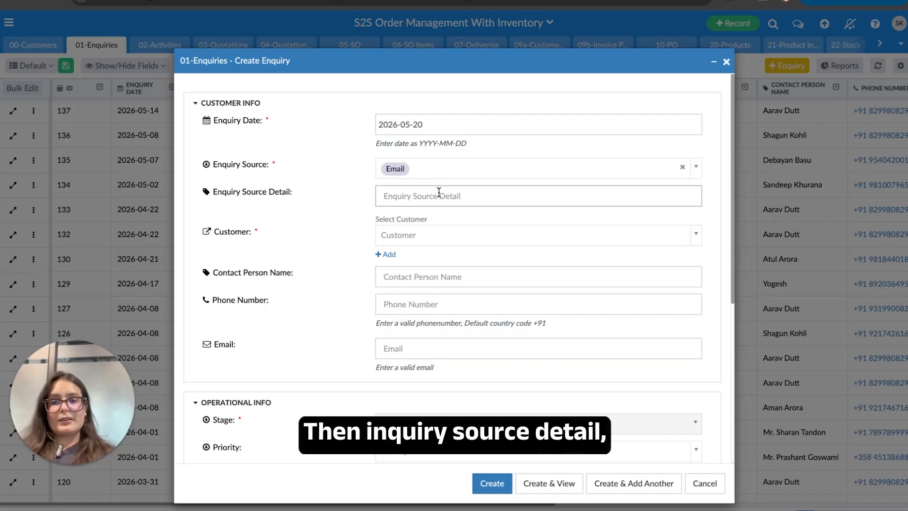
{"action": "scroll", "coordinate": [413, 253], "scroll_direction": "down", "scroll_amount": 1}
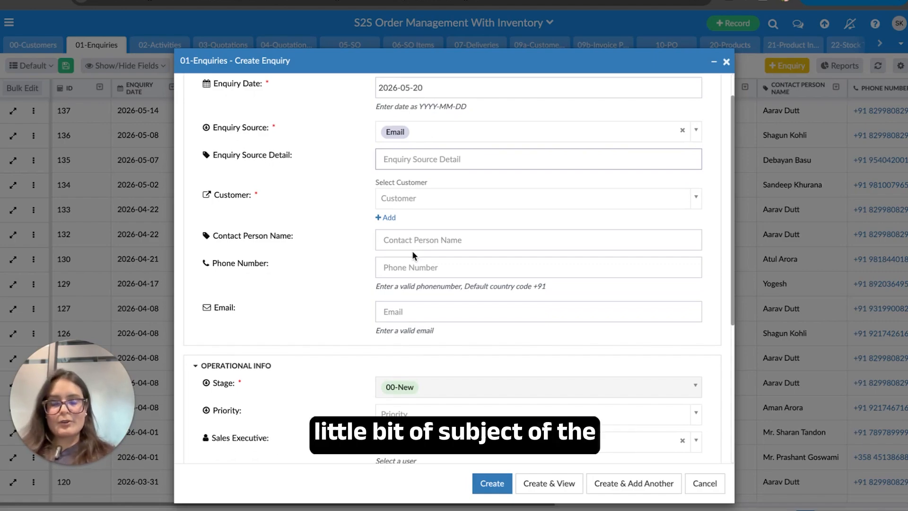
{"action": "scroll", "coordinate": [412, 251], "scroll_direction": "down", "scroll_amount": 2}
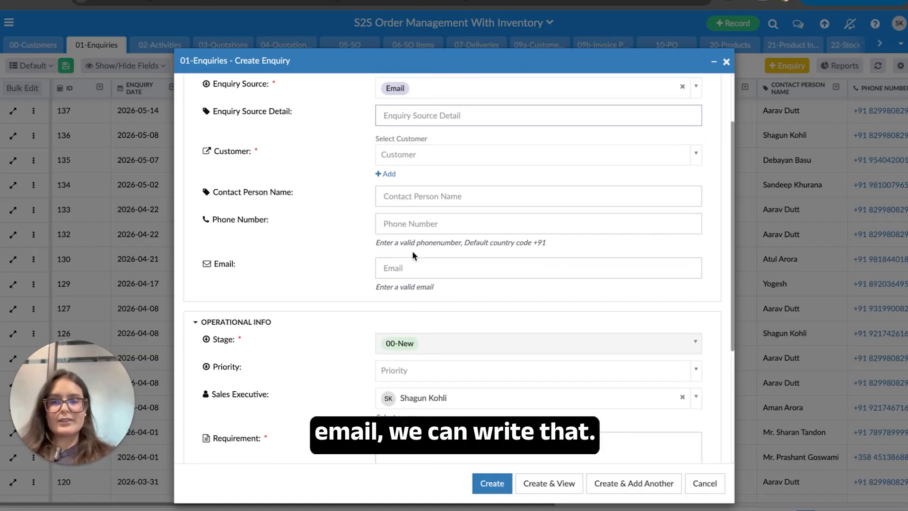
{"action": "scroll", "coordinate": [412, 252], "scroll_direction": "up", "scroll_amount": 3}
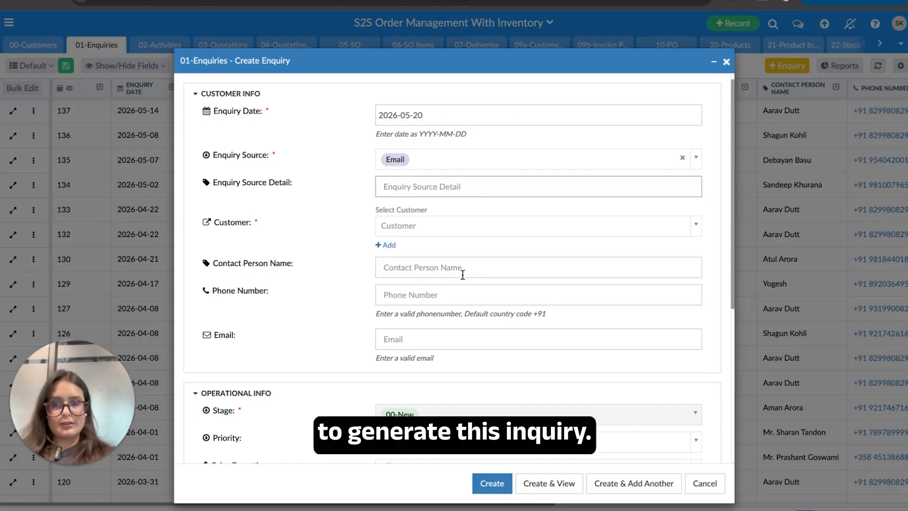
{"action": "scroll", "coordinate": [462, 274], "scroll_direction": "down", "scroll_amount": 1}
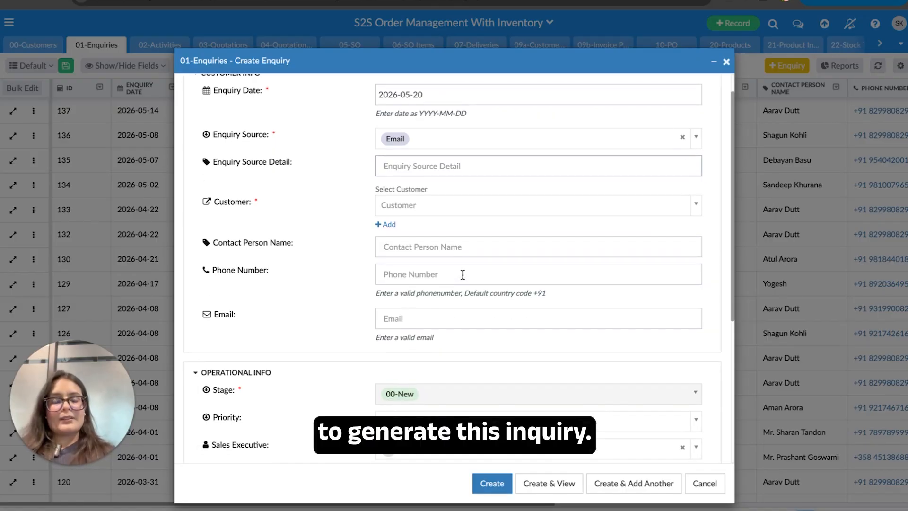
{"action": "scroll", "coordinate": [461, 237], "scroll_direction": "down", "scroll_amount": 1}
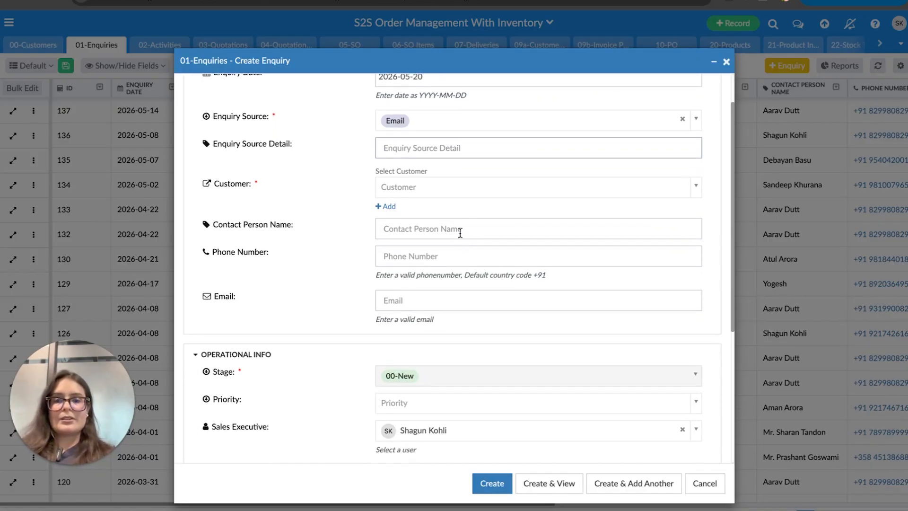
- Search 'apex' and select Apex Retail Group as the enquiry's customer
{"action": "left_click", "coordinate": [453, 192]}
{"action": "type", "text": "ap"}
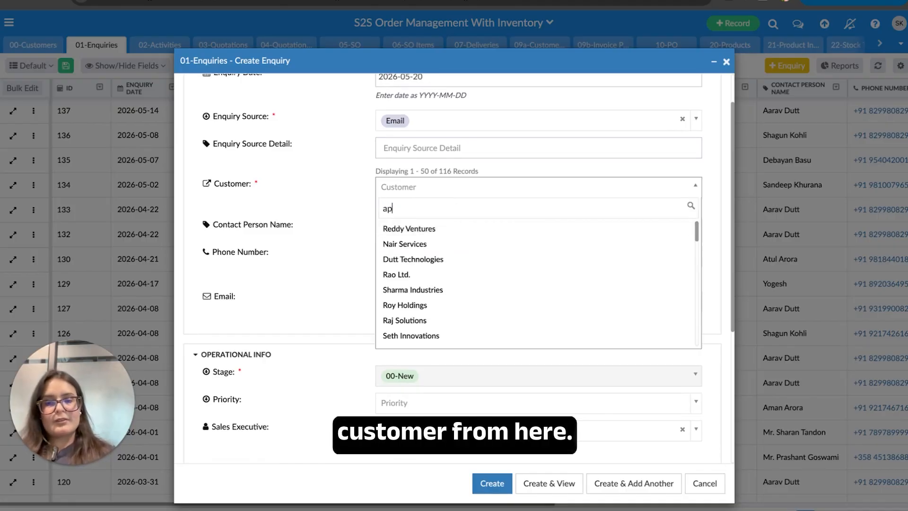
{"action": "type", "text": "ex"}
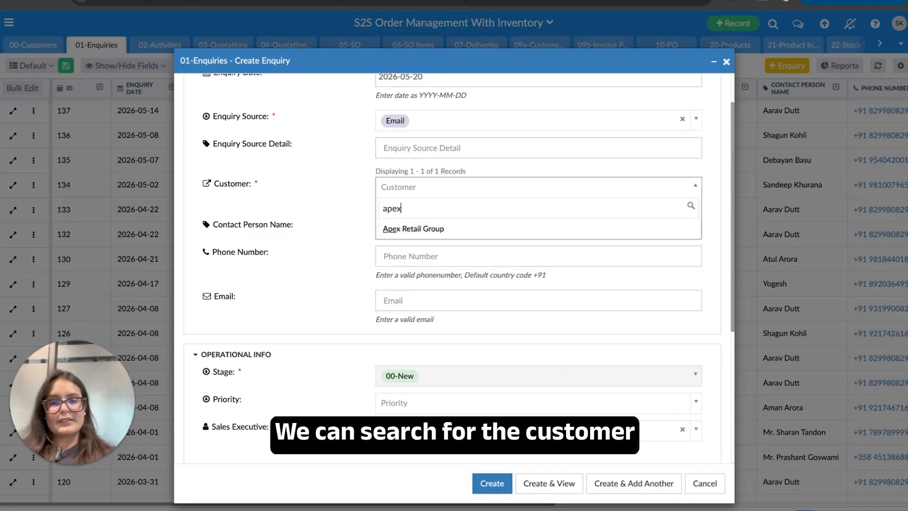
{"action": "left_click", "coordinate": [431, 229]}
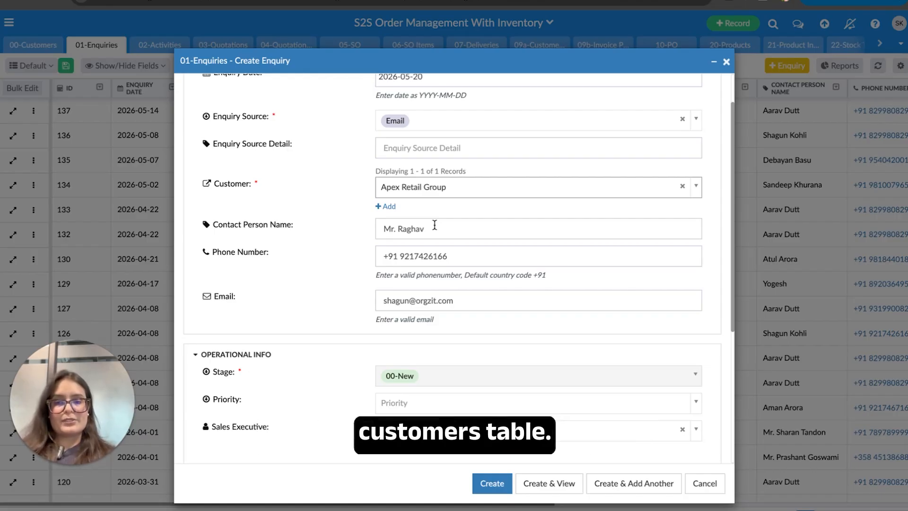
{"action": "left_click", "coordinate": [391, 208]}
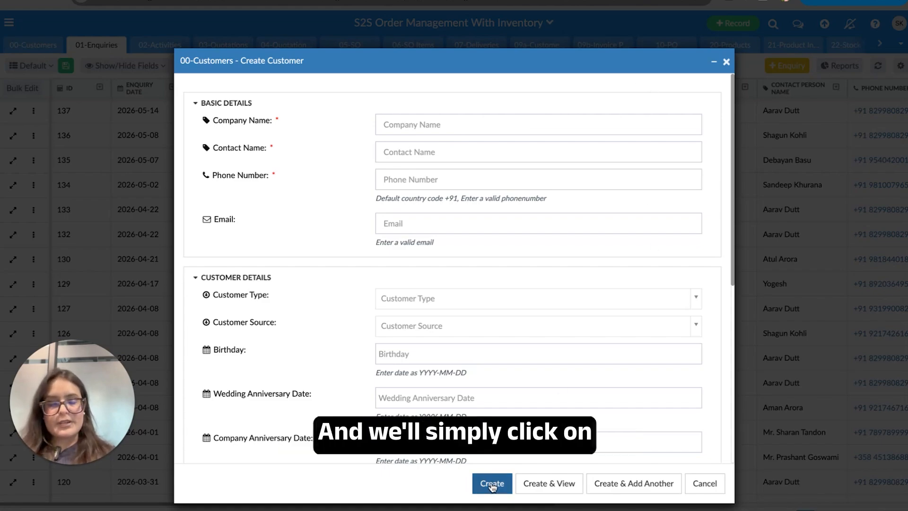
{"action": "left_click", "coordinate": [727, 62]}
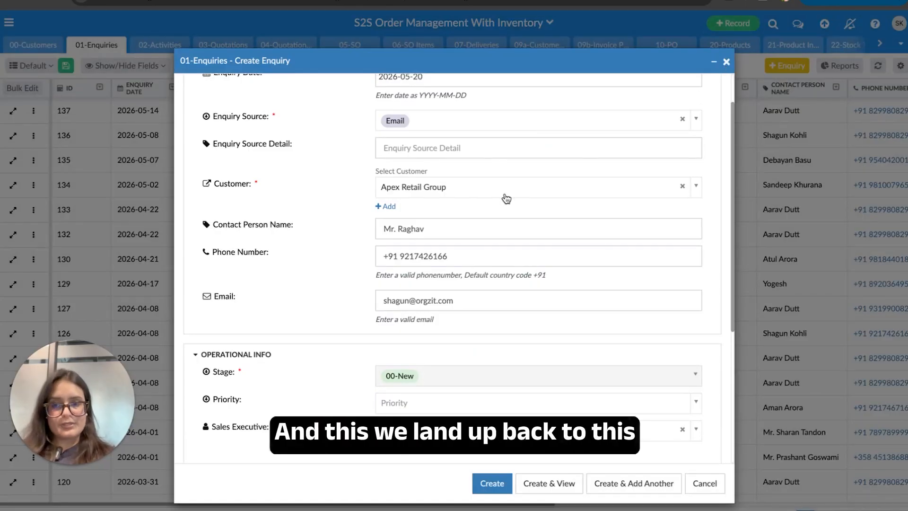
- Set the enquiry's Priority to Cold Lead
{"action": "scroll", "coordinate": [492, 252], "scroll_direction": "down", "scroll_amount": 2}
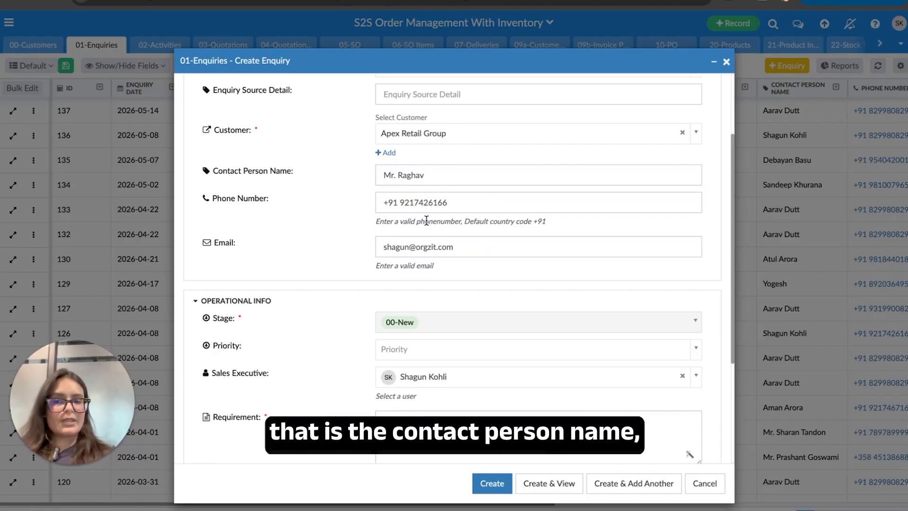
{"action": "scroll", "coordinate": [418, 254], "scroll_direction": "down", "scroll_amount": 5}
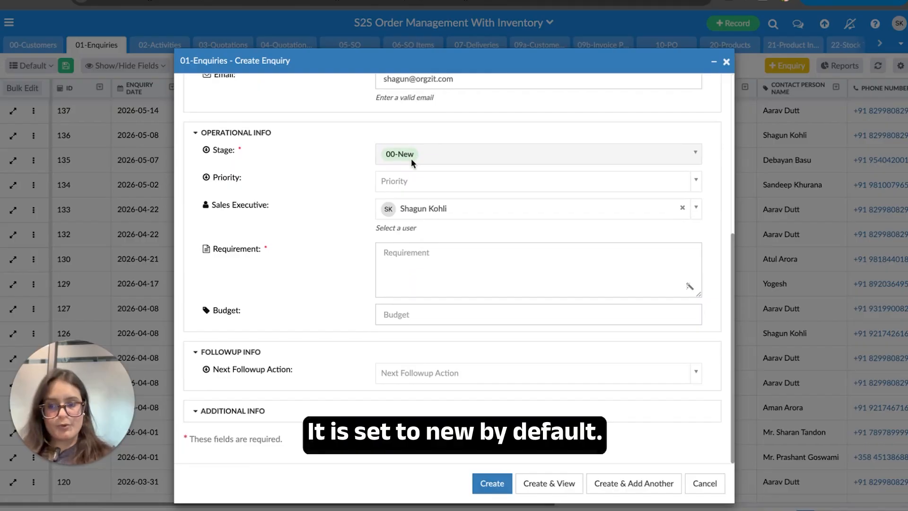
{"action": "left_click", "coordinate": [406, 190]}
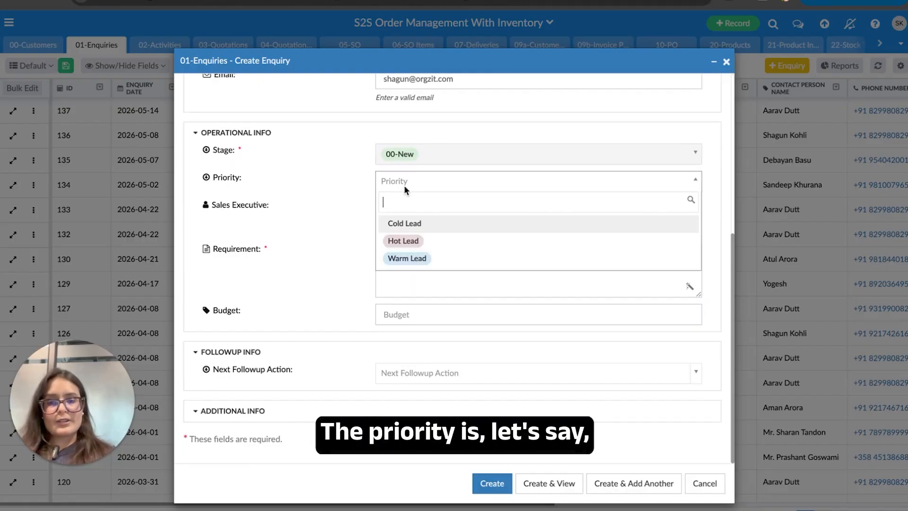
{"action": "left_click", "coordinate": [399, 223]}
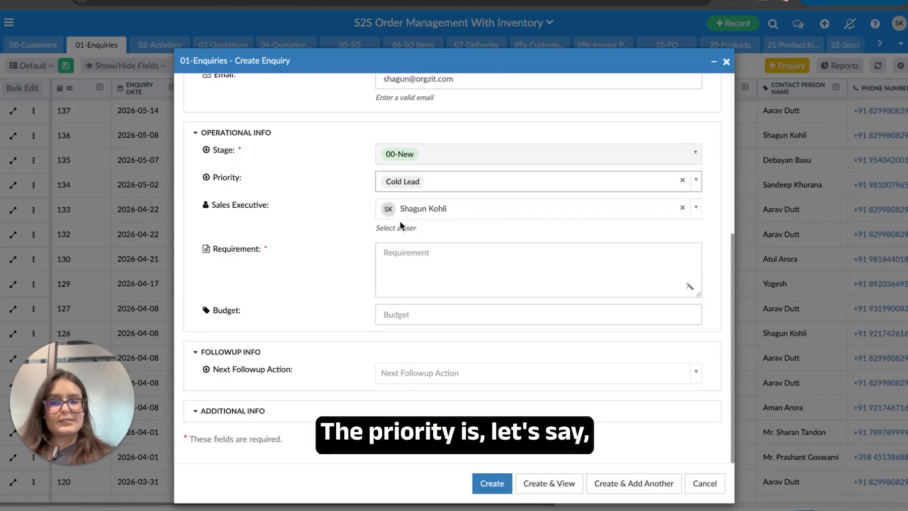
- Check the Sales Executive list, keeping the currently assigned executive
{"action": "left_click", "coordinate": [439, 215]}
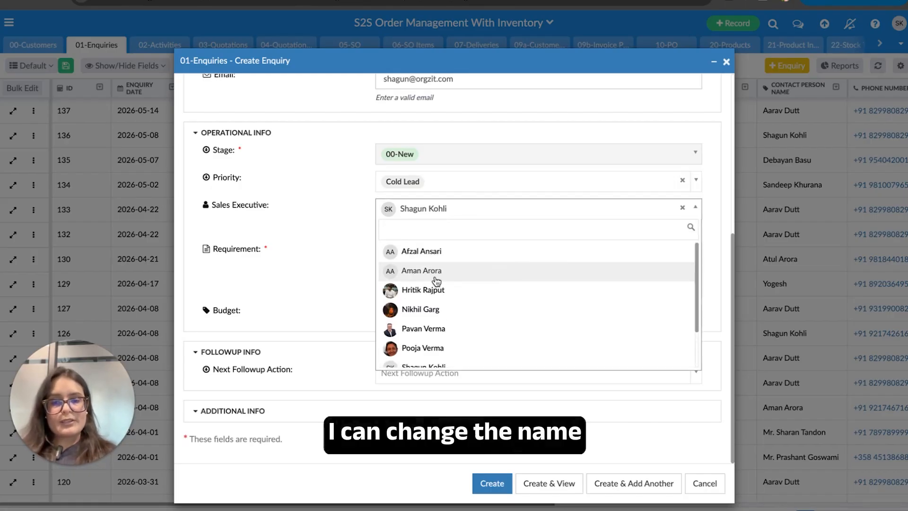
{"action": "scroll", "coordinate": [434, 338], "scroll_direction": "down", "scroll_amount": 2}
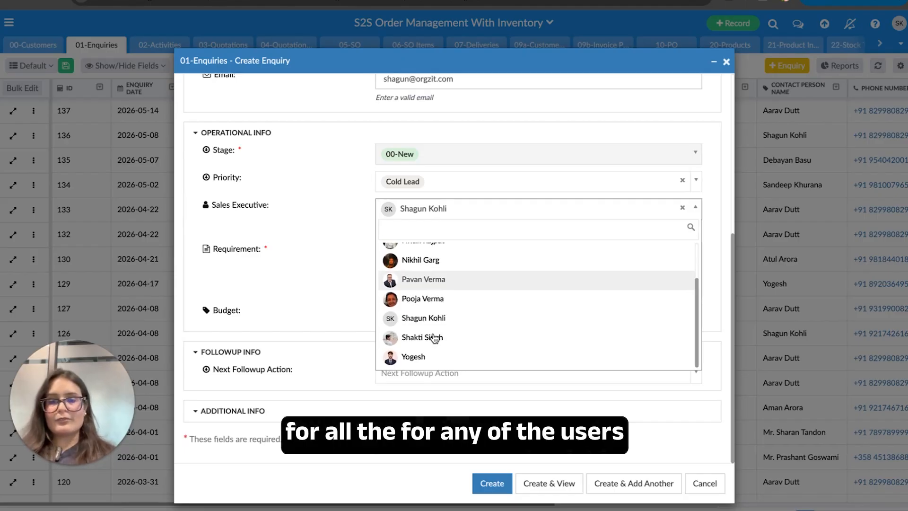
{"action": "left_click", "coordinate": [356, 309]}
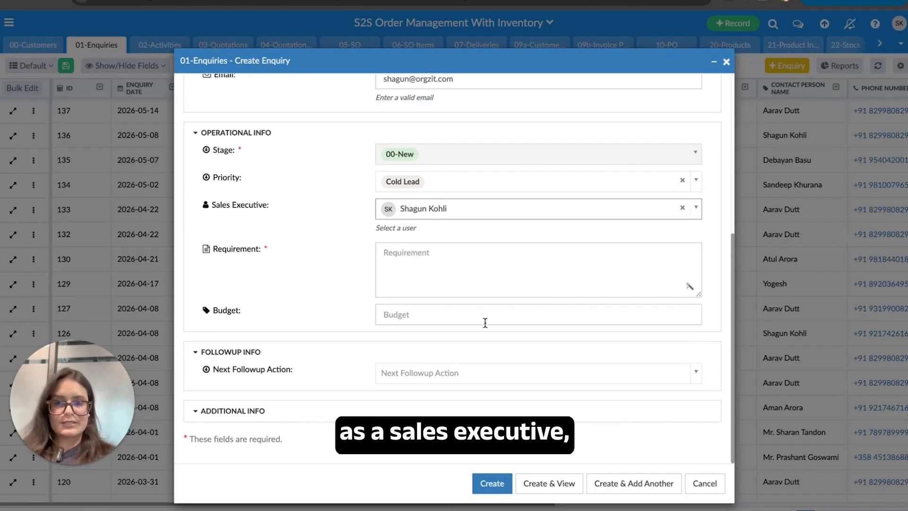
{"action": "left_click", "coordinate": [470, 277]}
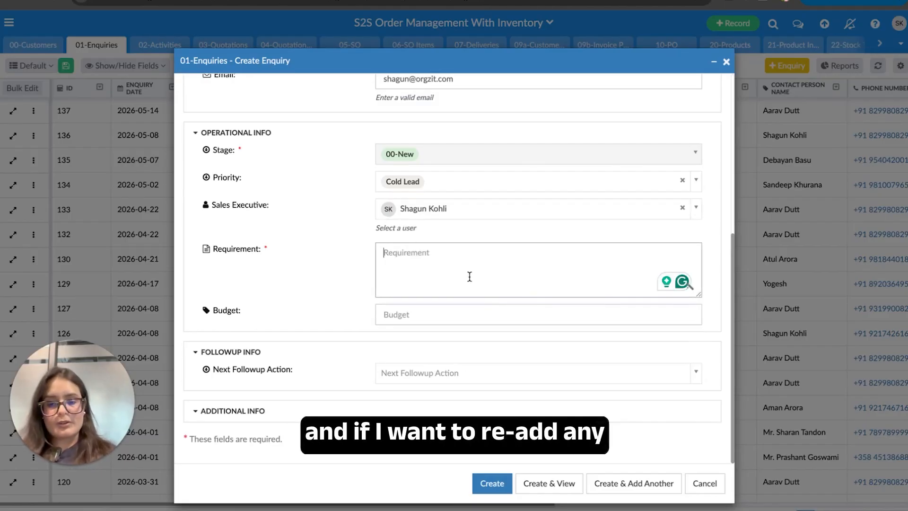
- Enter requirement 'This is a new requirement.' and set Next Followup Action to Follow Up
{"action": "type", "text": "Thi"}
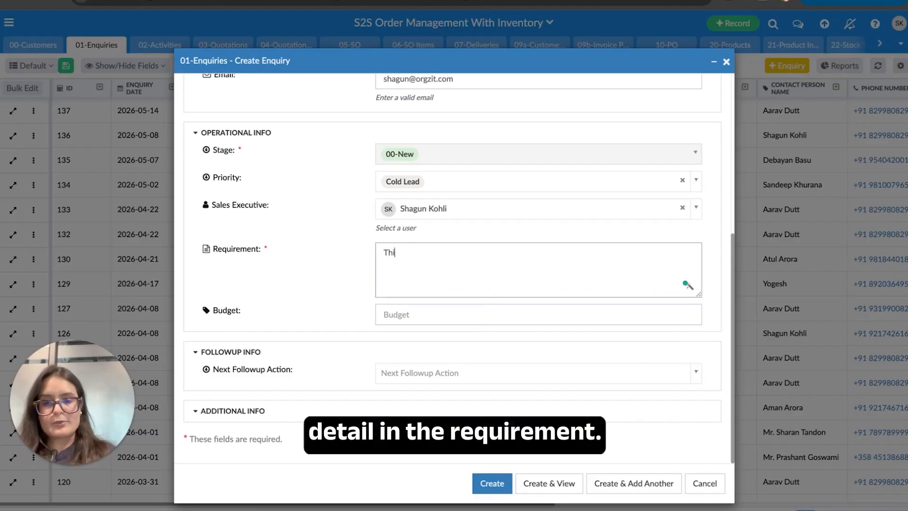
{"action": "type", "text": "s is a new req"}
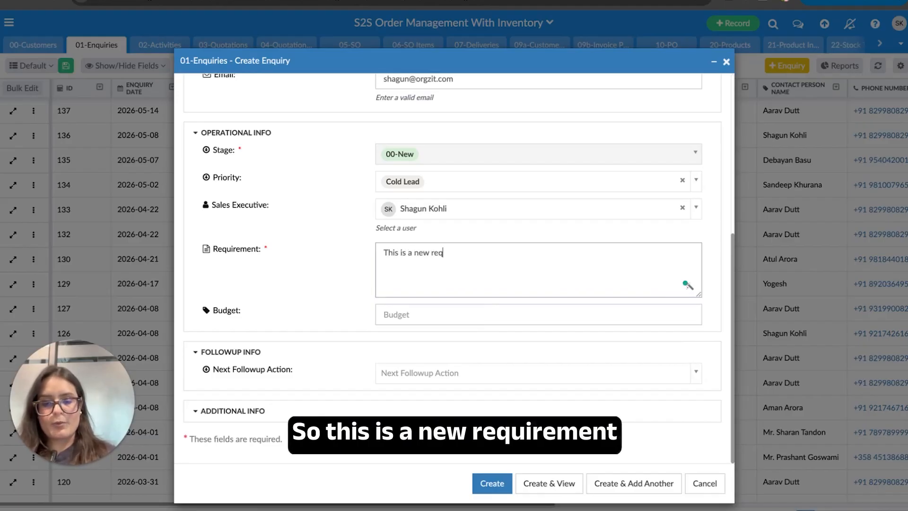
{"action": "type", "text": "uirement."}
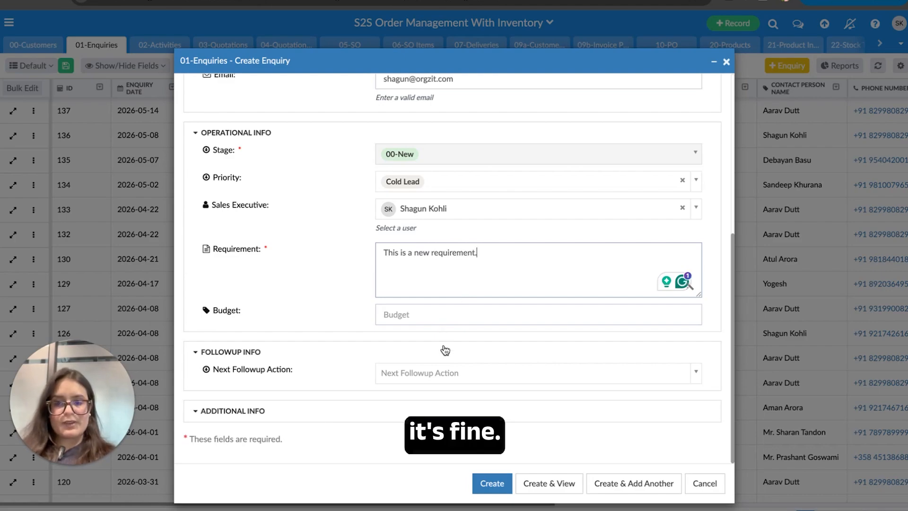
{"action": "left_click", "coordinate": [440, 378]}
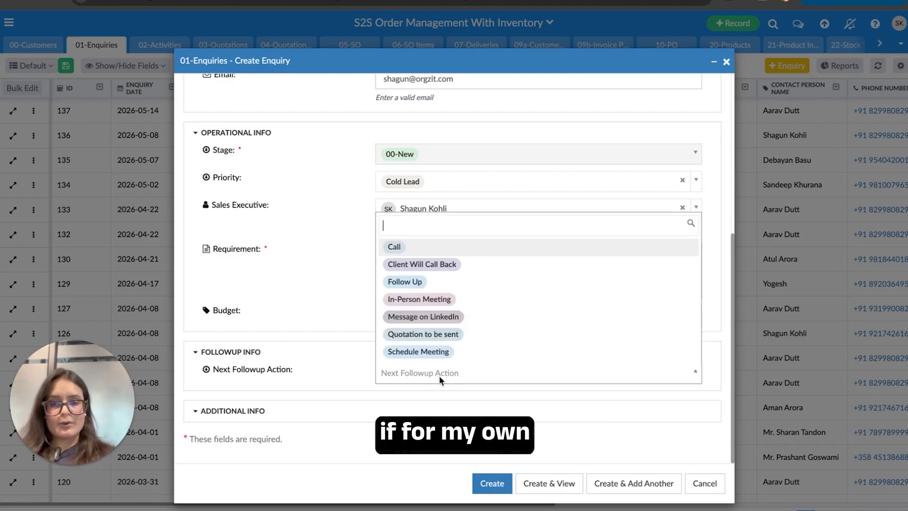
{"action": "left_click", "coordinate": [449, 284]}
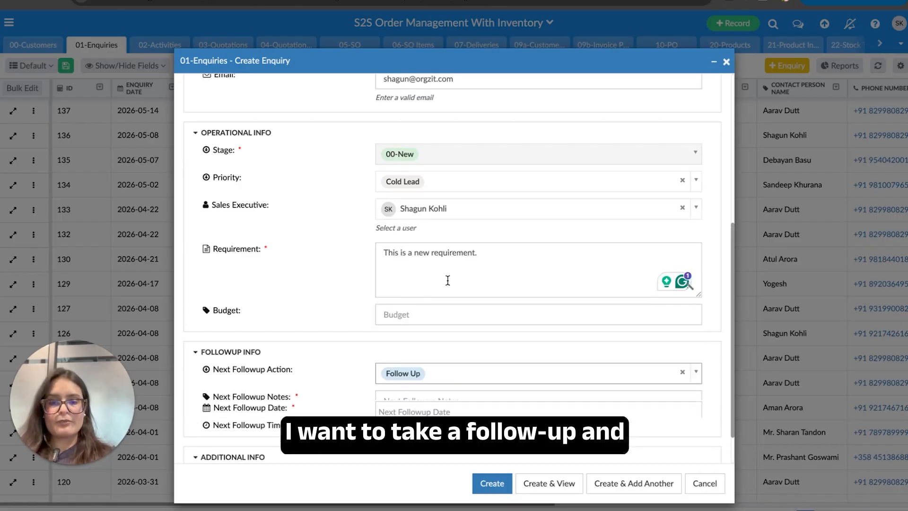
{"action": "scroll", "coordinate": [449, 285], "scroll_direction": "down", "scroll_amount": 2}
- Add follow-up notes to call and confirm order details, dated 2026-05-21 at 9:00 AM
{"action": "left_click", "coordinate": [499, 285]}
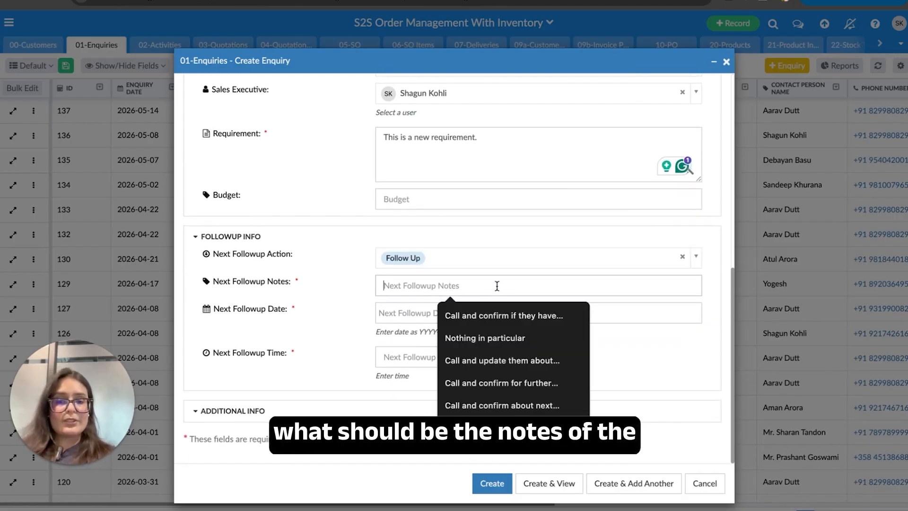
{"action": "type", "text": "C"}
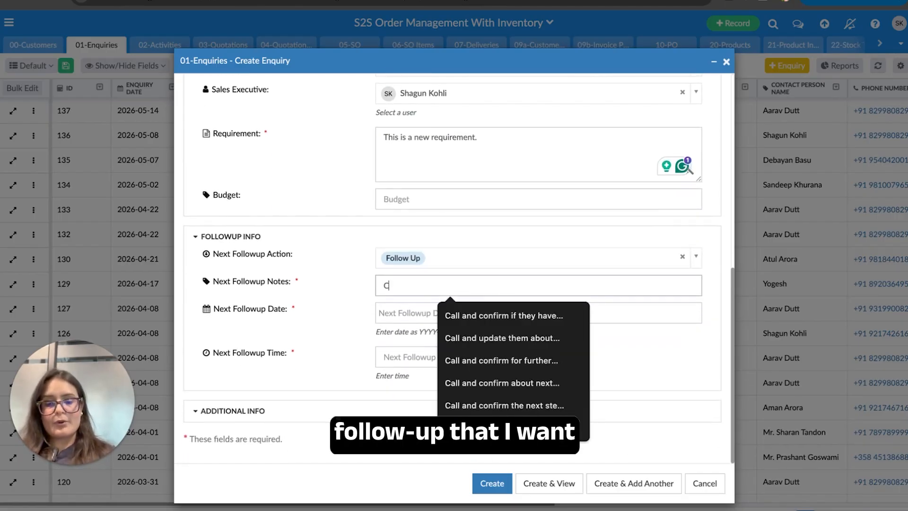
{"action": "type", "text": "all the custom"}
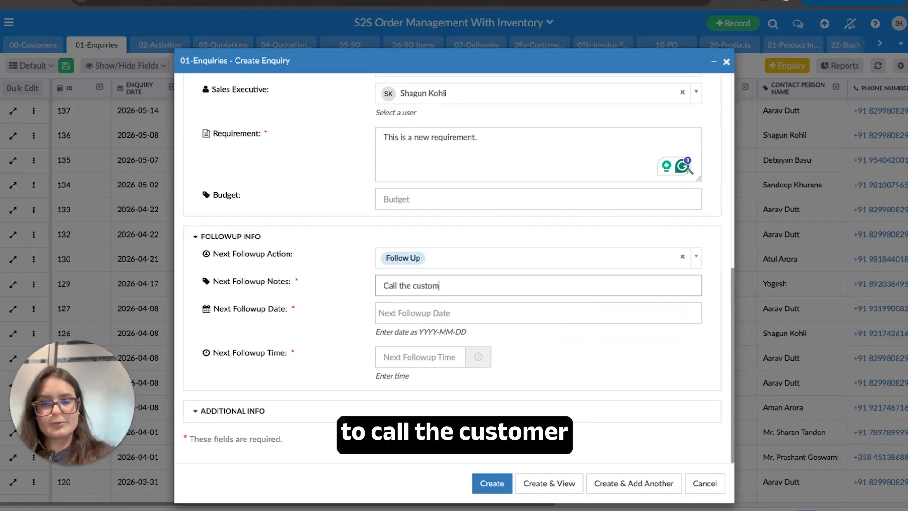
{"action": "type", "text": "er and confirm ther"}
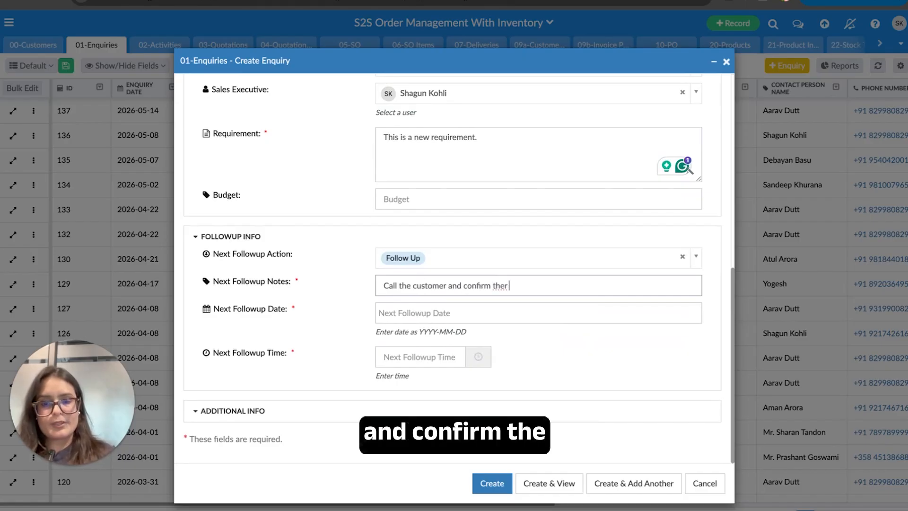
{"action": "key", "text": "BackSpace"}
{"action": "type", "text": "ord"}
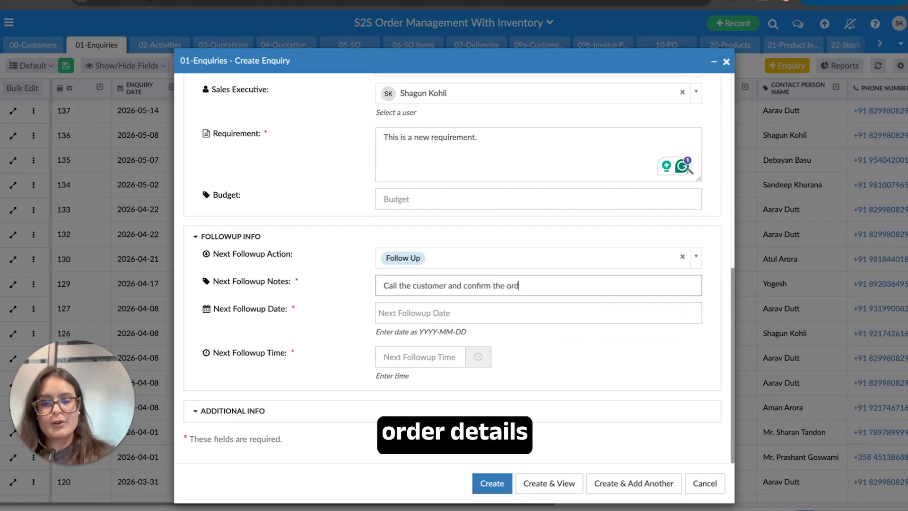
{"action": "type", "text": "er details"}
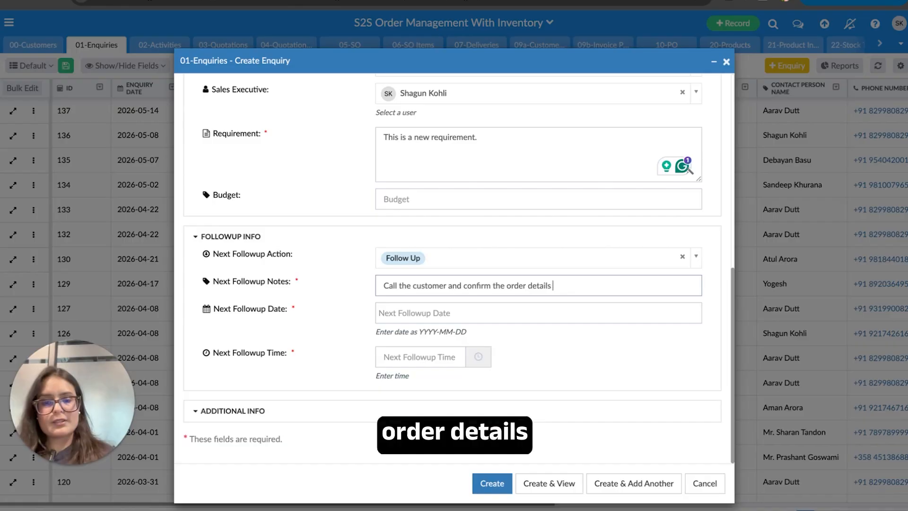
{"action": "left_click", "coordinate": [490, 319]}
{"action": "left_click", "coordinate": [460, 257]}
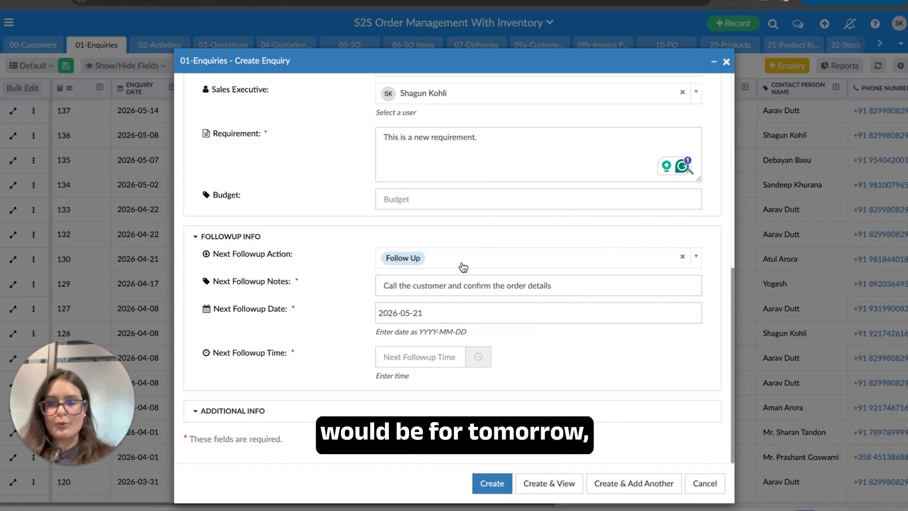
{"action": "left_click", "coordinate": [424, 360]}
{"action": "left_click", "coordinate": [426, 378]}
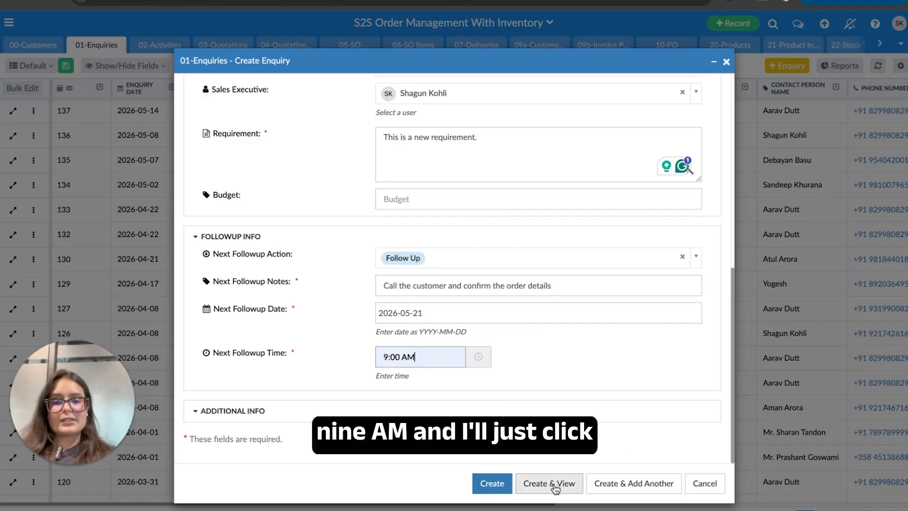
- Save the enquiry with Create & View to open record ENQ #0139
{"action": "left_click", "coordinate": [554, 484]}
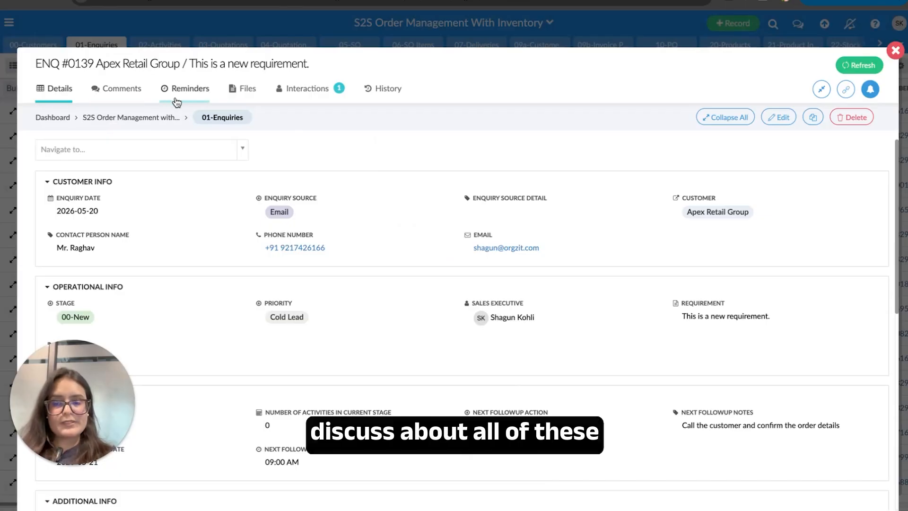
{"action": "left_click", "coordinate": [321, 94]}
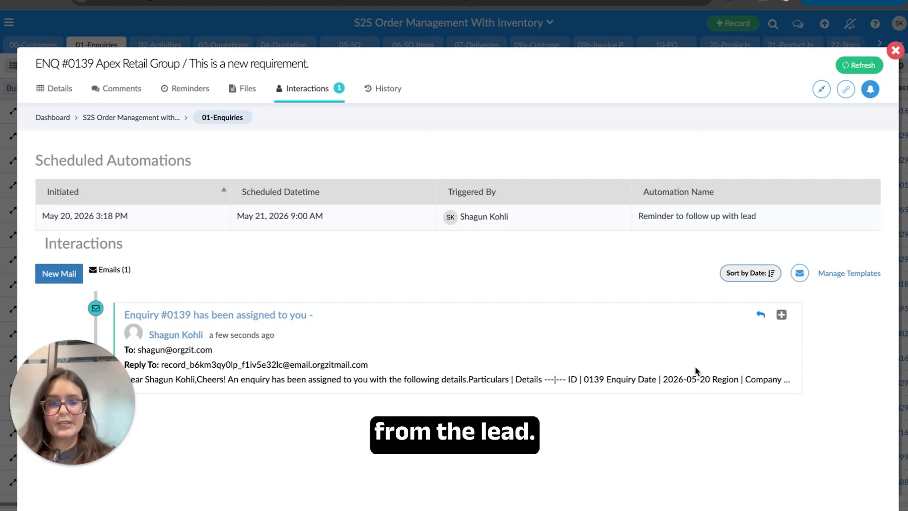
{"action": "left_click", "coordinate": [781, 316]}
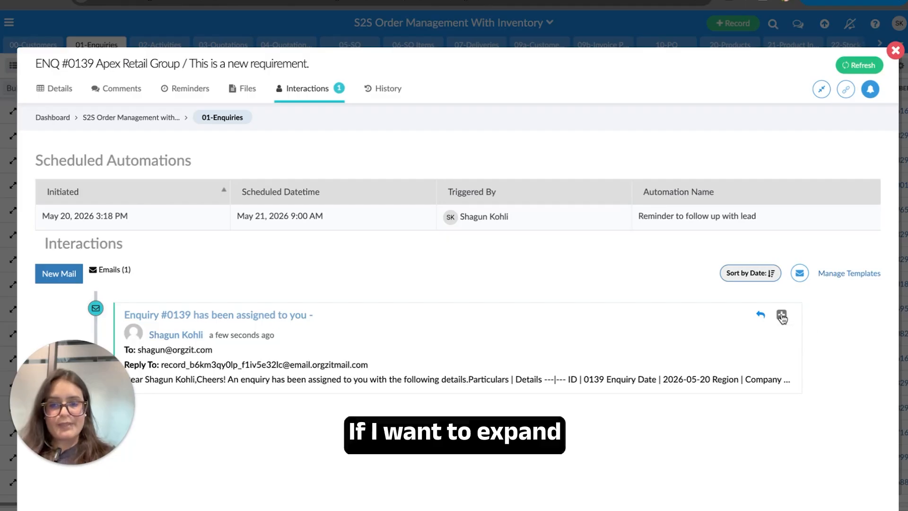
{"action": "scroll", "coordinate": [757, 368], "scroll_direction": "down", "scroll_amount": 2}
{"action": "scroll", "coordinate": [755, 377], "scroll_direction": "down", "scroll_amount": 3}
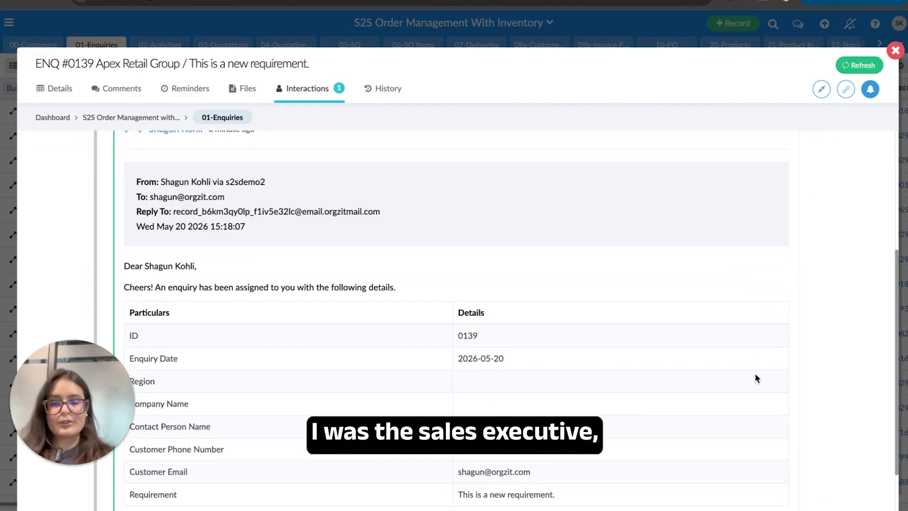
{"action": "scroll", "coordinate": [251, 273], "scroll_direction": "down", "scroll_amount": 1}
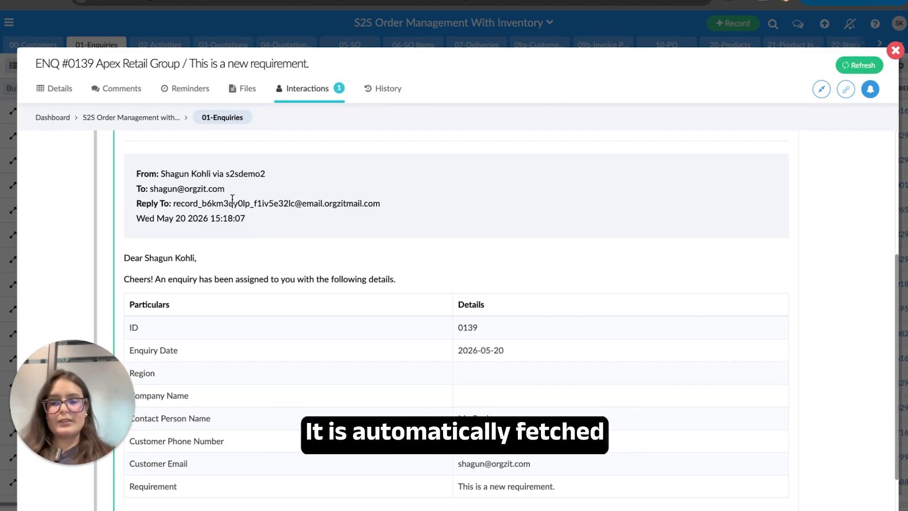
{"action": "scroll", "coordinate": [302, 284], "scroll_direction": "down", "scroll_amount": 3}
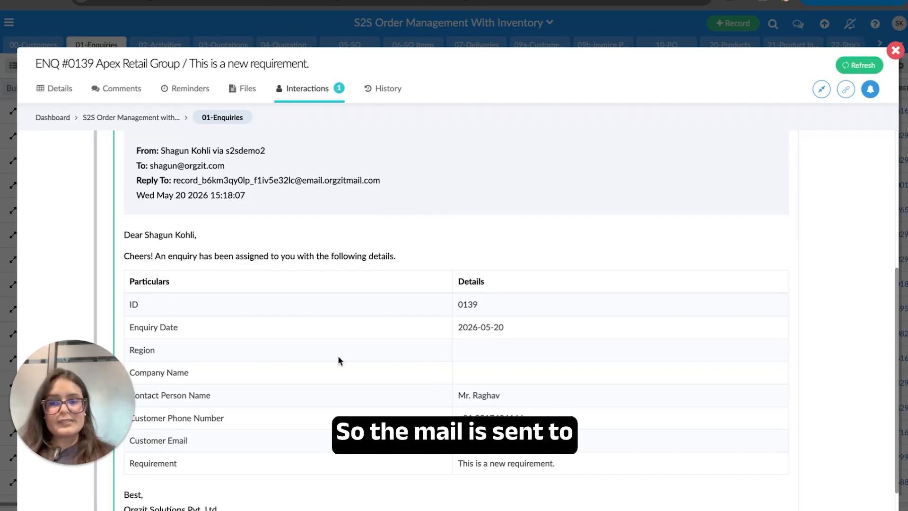
{"action": "scroll", "coordinate": [339, 359], "scroll_direction": "up", "scroll_amount": 1}
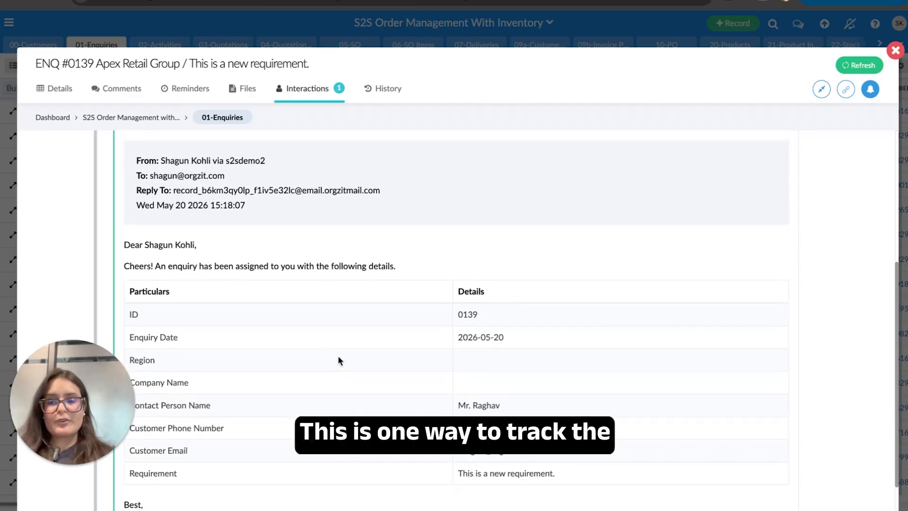
{"action": "scroll", "coordinate": [338, 358], "scroll_direction": "up", "scroll_amount": 1}
{"action": "scroll", "coordinate": [339, 360], "scroll_direction": "up", "scroll_amount": 1}
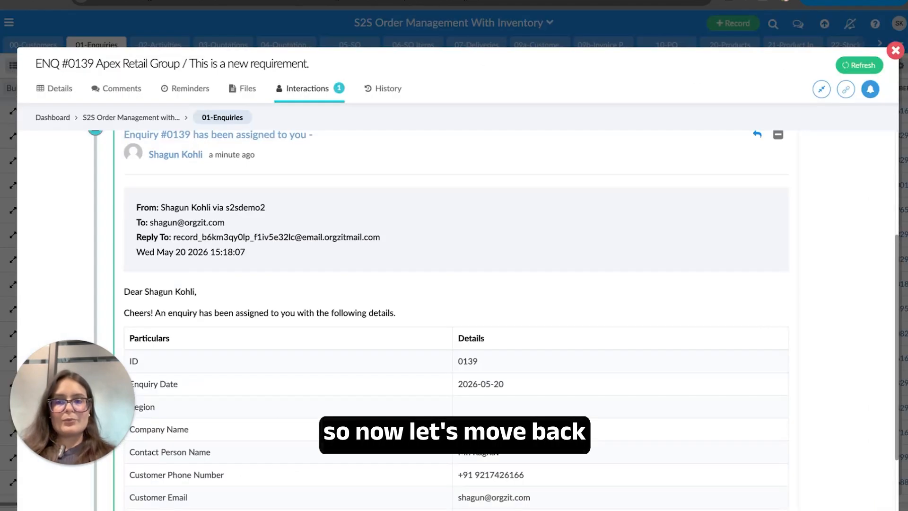
- Go back to ENQ #0139's Details and scroll to the empty Activities, Quotations and SO tables
{"action": "left_click", "coordinate": [62, 90]}
{"action": "scroll", "coordinate": [507, 370], "scroll_direction": "down", "scroll_amount": 5}
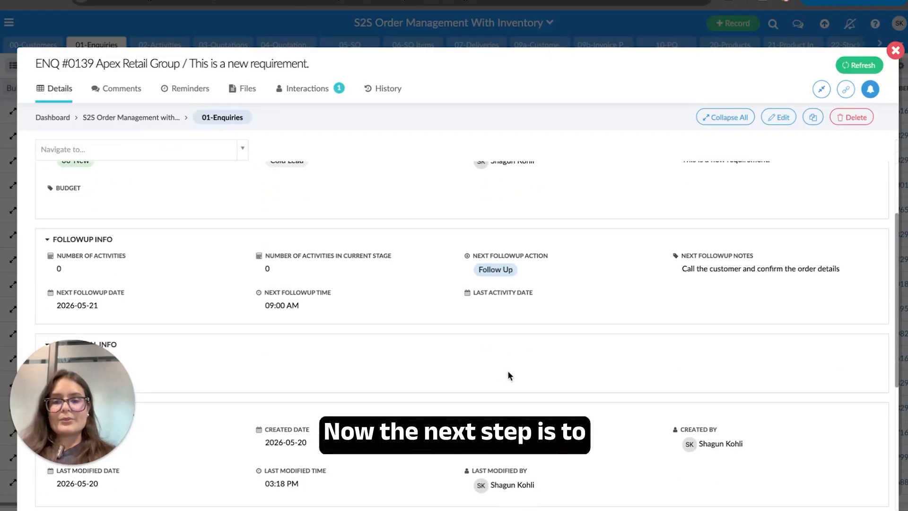
{"action": "scroll", "coordinate": [506, 370], "scroll_direction": "down", "scroll_amount": 4}
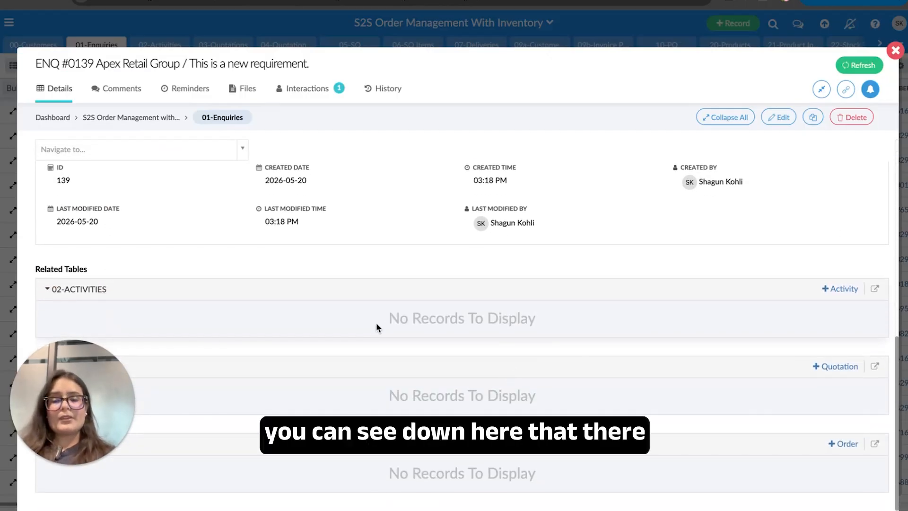
{"action": "left_click_drag", "start_coordinate": [73, 413], "coordinate": [792, 390]}
{"action": "scroll", "coordinate": [314, 267], "scroll_direction": "up", "scroll_amount": 5}
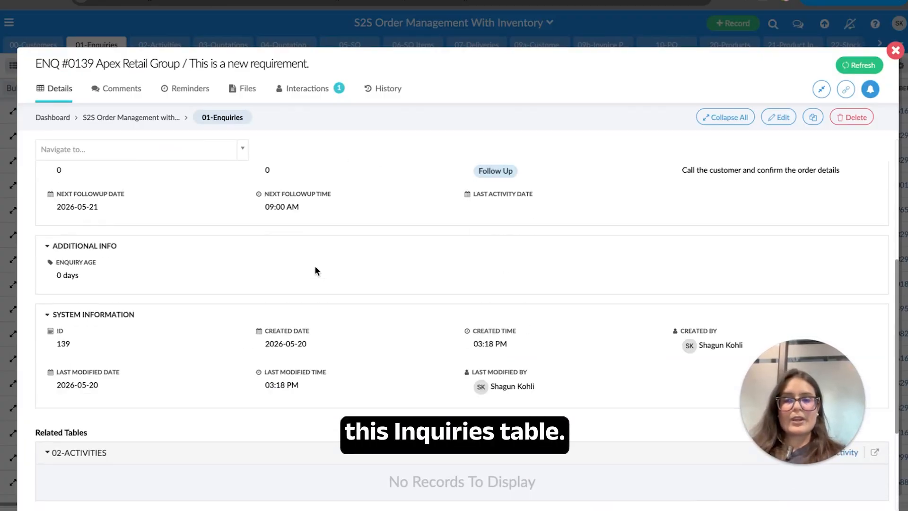
{"action": "scroll", "coordinate": [316, 270], "scroll_direction": "down", "scroll_amount": 5}
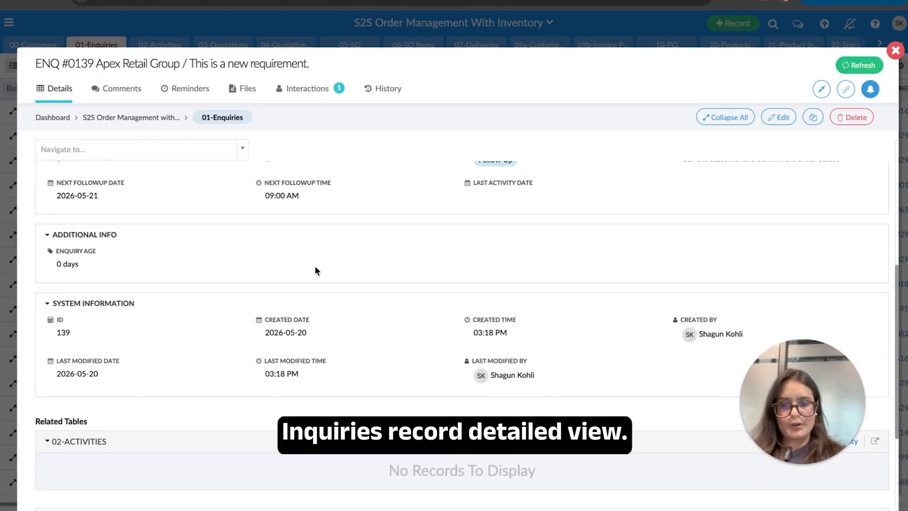
{"action": "scroll", "coordinate": [316, 270], "scroll_direction": "down", "scroll_amount": 1}
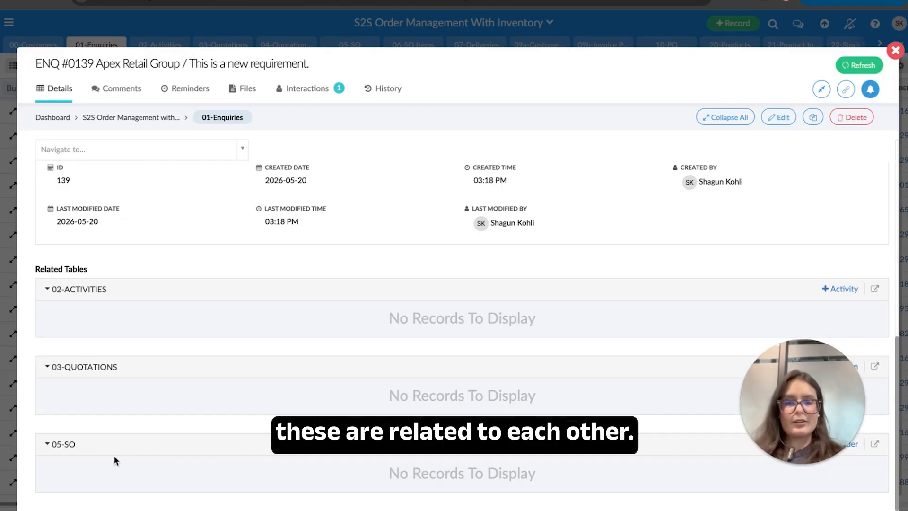
{"action": "scroll", "coordinate": [114, 456], "scroll_direction": "up", "scroll_amount": 1}
{"action": "scroll", "coordinate": [385, 373], "scroll_direction": "down", "scroll_amount": 1}
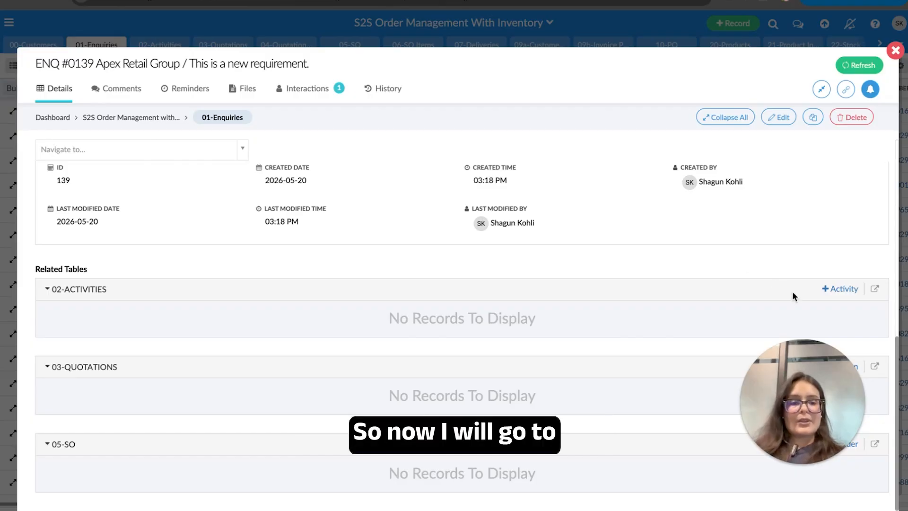
- Start a new Email activity for the enquiry dated 20 May 2026
{"action": "left_click", "coordinate": [840, 288]}
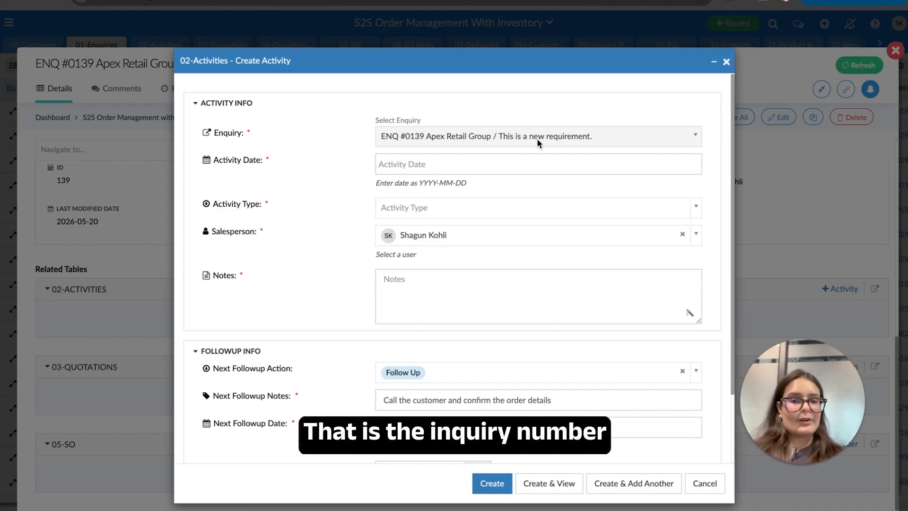
{"action": "left_click", "coordinate": [500, 165]}
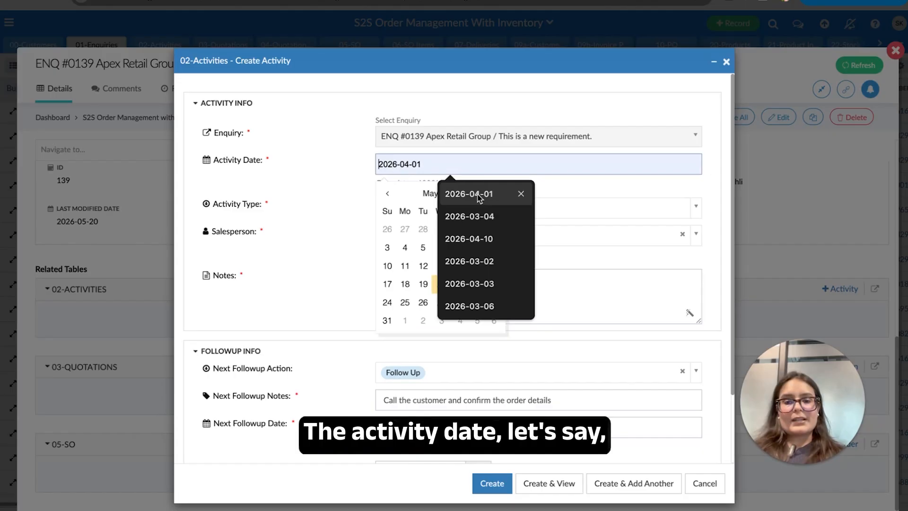
{"action": "left_click", "coordinate": [434, 285]}
{"action": "left_click", "coordinate": [449, 208]}
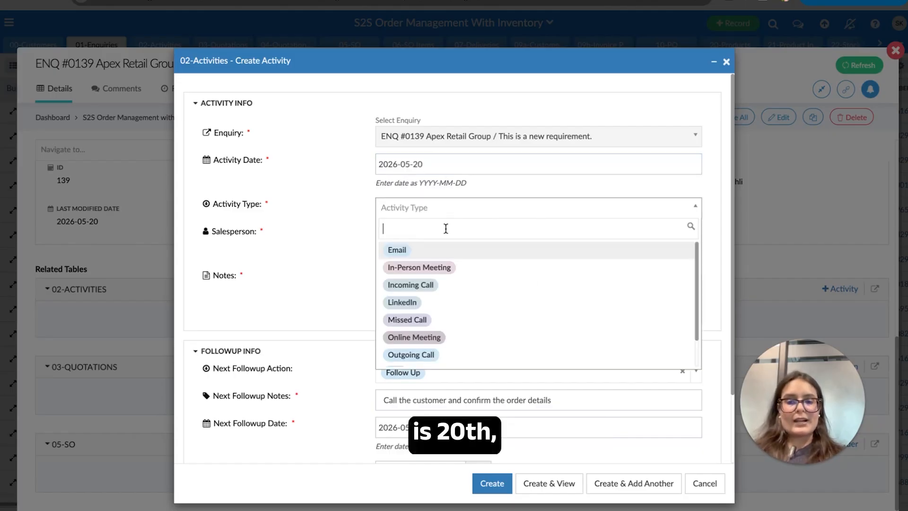
{"action": "left_click", "coordinate": [442, 259]}
{"action": "scroll", "coordinate": [442, 258], "scroll_direction": "down", "scroll_amount": 1}
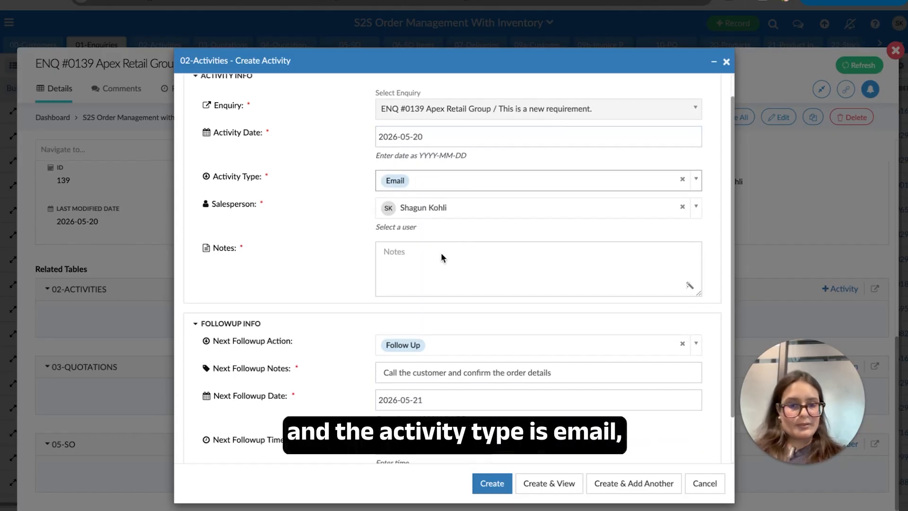
- Add the note 'This was the first activity.' and create the activity
{"action": "left_click", "coordinate": [444, 215]}
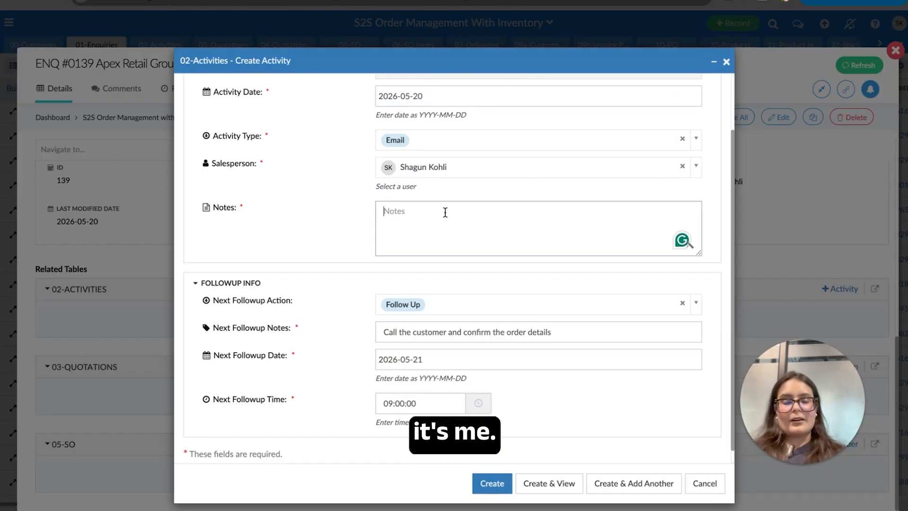
{"action": "type", "text": "This wa"}
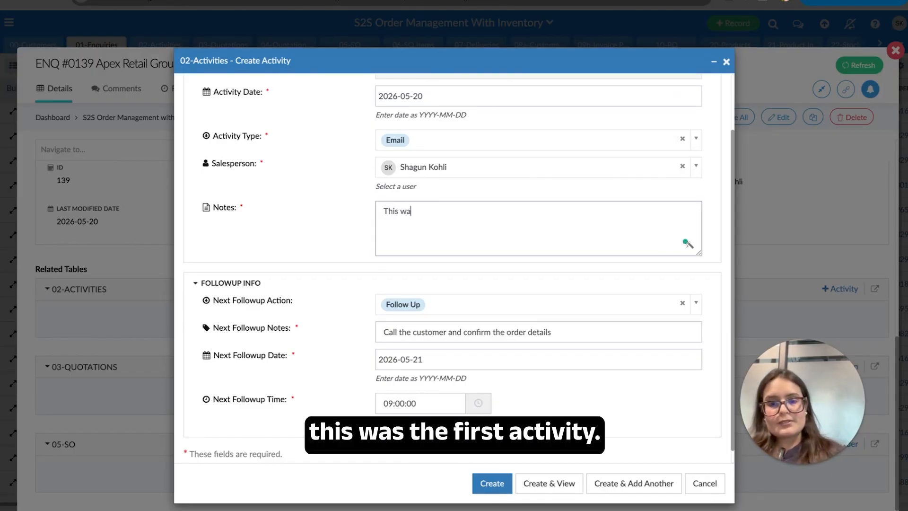
{"action": "type", "text": "s the first activity"}
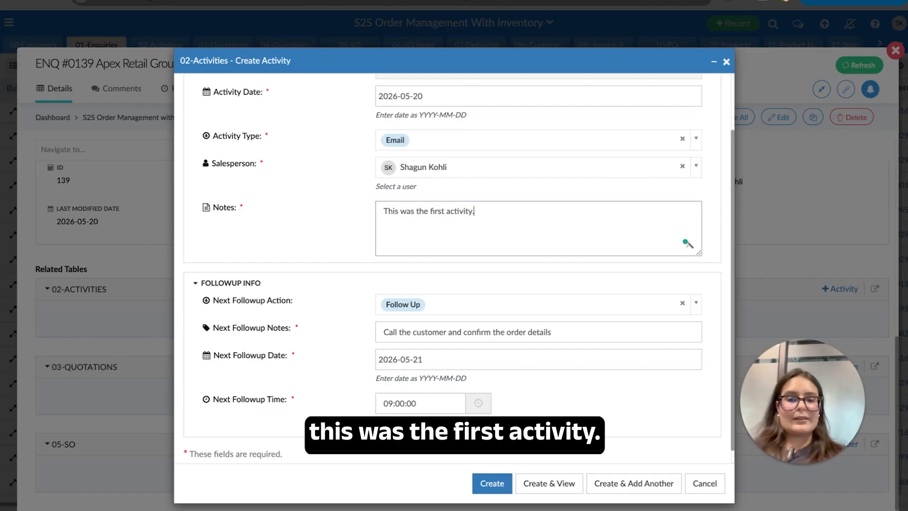
{"action": "type", "text": "."}
{"action": "scroll", "coordinate": [444, 300], "scroll_direction": "down", "scroll_amount": 1}
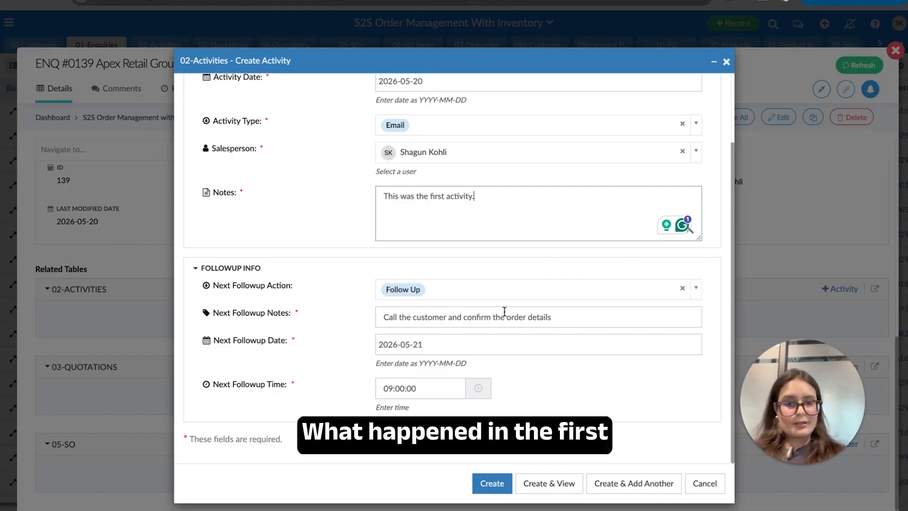
{"action": "scroll", "coordinate": [503, 310], "scroll_direction": "up", "scroll_amount": 3}
{"action": "scroll", "coordinate": [476, 271], "scroll_direction": "down", "scroll_amount": 3}
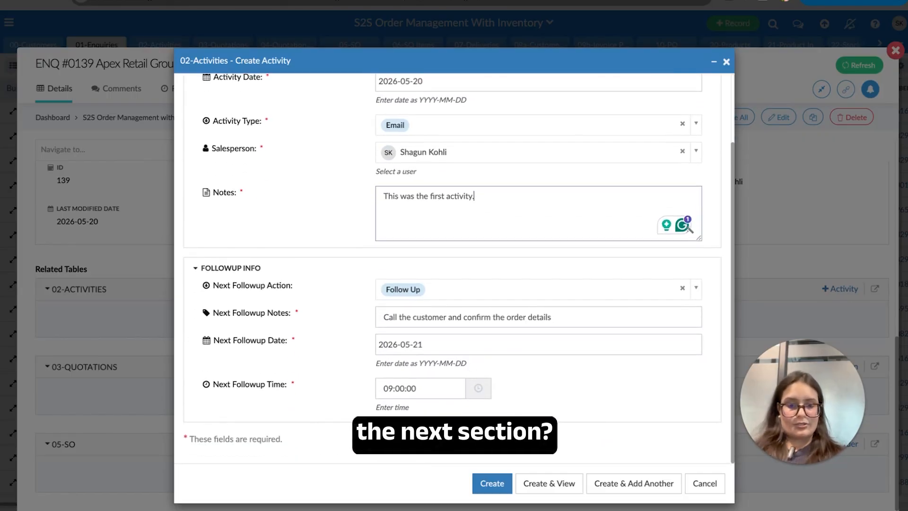
{"action": "left_click", "coordinate": [492, 486]}
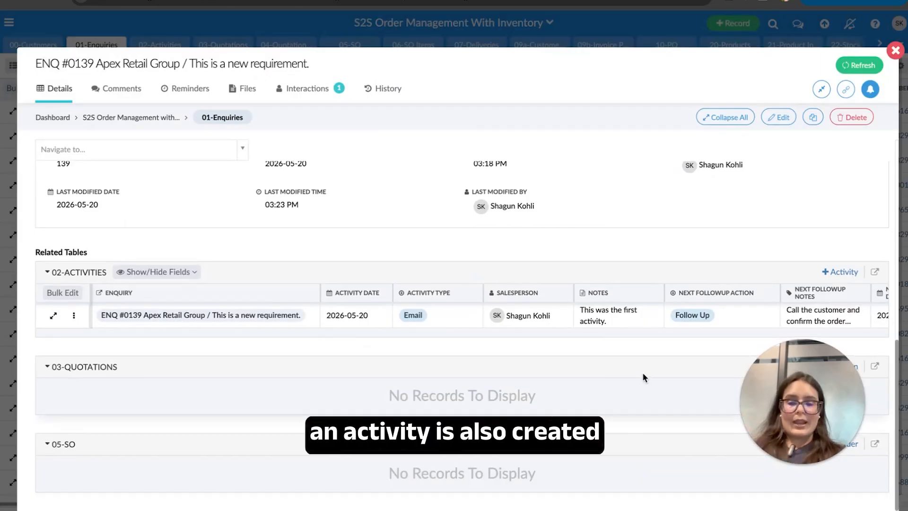
{"action": "scroll", "coordinate": [674, 319], "scroll_direction": "right", "scroll_amount": 5}
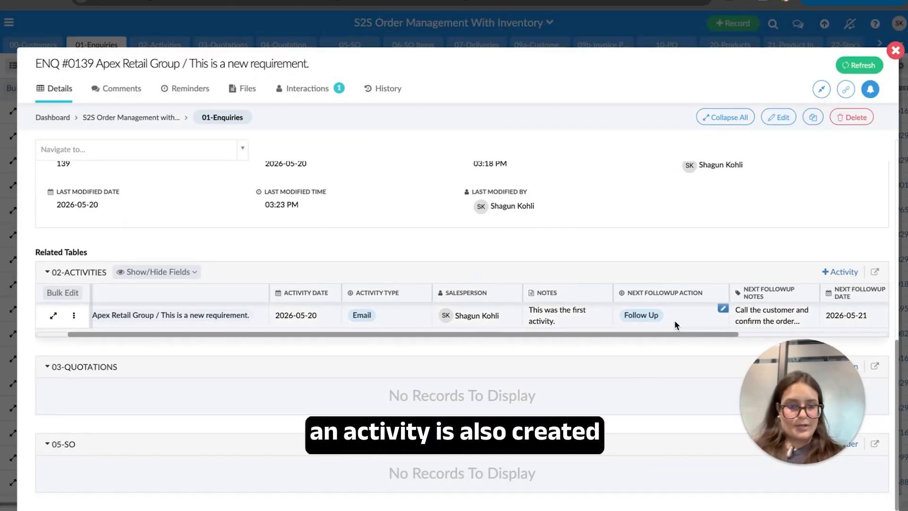
{"action": "scroll", "coordinate": [674, 319], "scroll_direction": "up", "scroll_amount": 1}
{"action": "scroll", "coordinate": [675, 320], "scroll_direction": "down", "scroll_amount": 1}
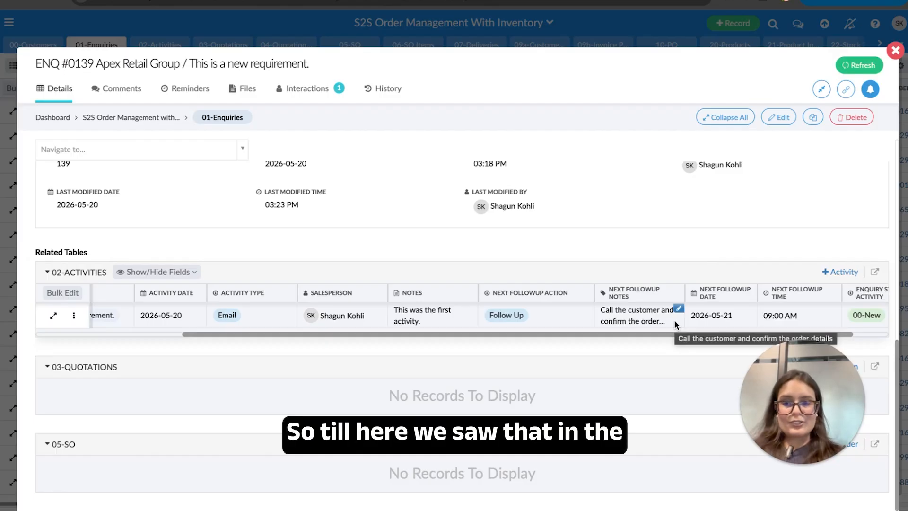
{"action": "scroll", "coordinate": [675, 324], "scroll_direction": "up", "scroll_amount": 2}
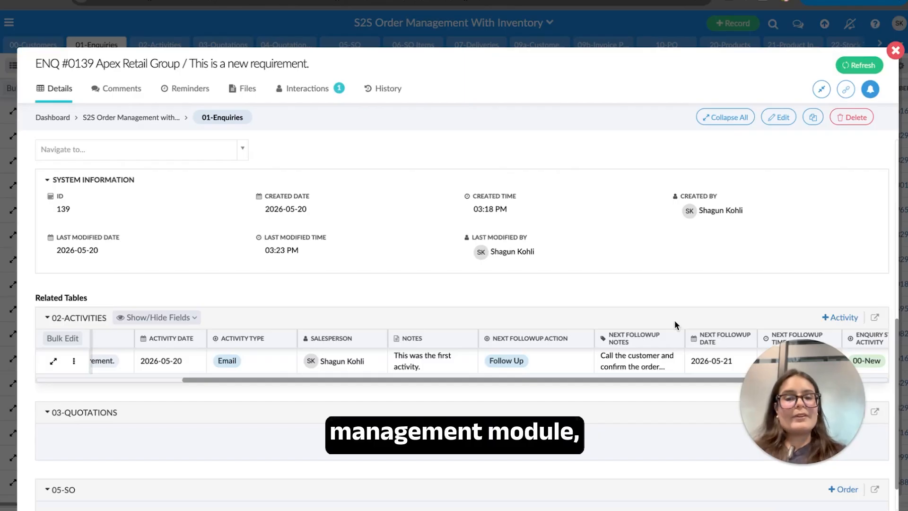
{"action": "scroll", "coordinate": [575, 402], "scroll_direction": "down", "scroll_amount": 1}
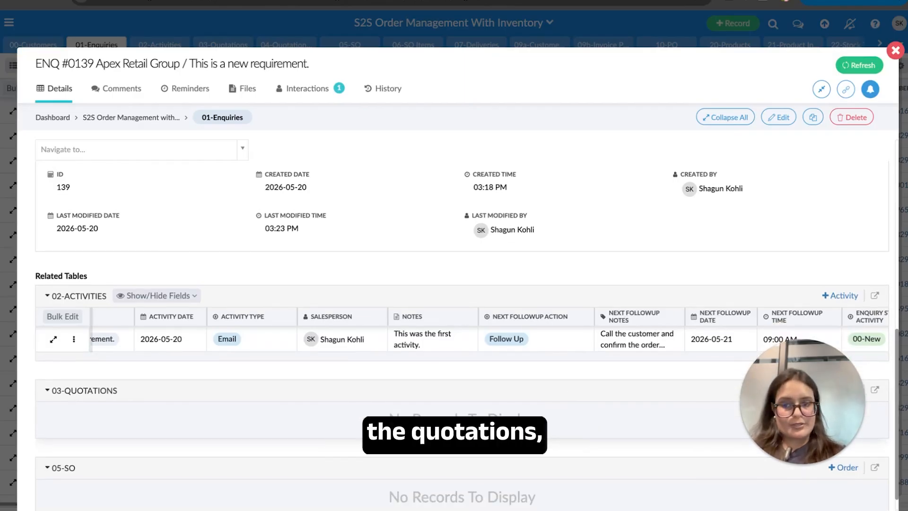